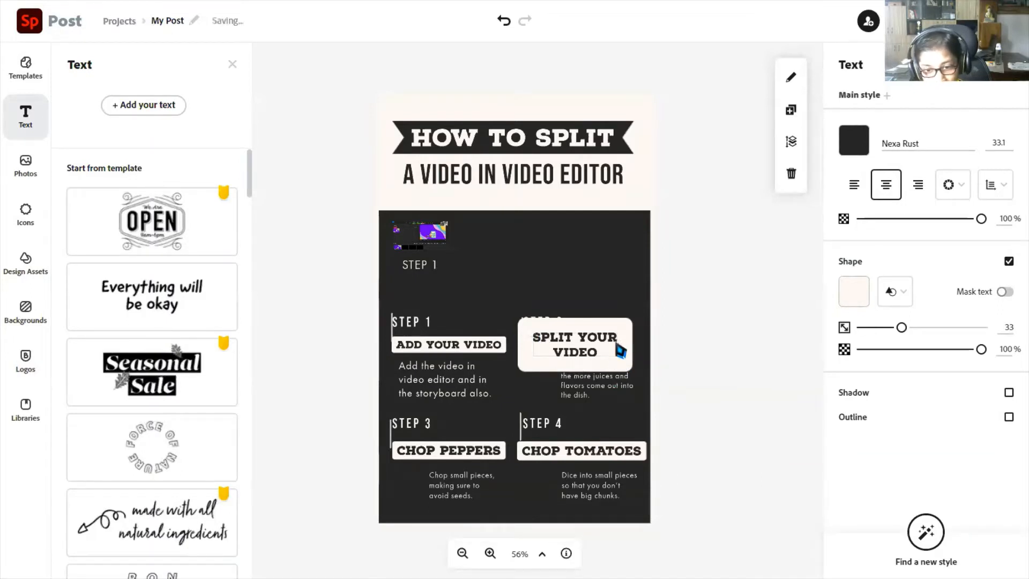
Step: Resize the "SPLIT YOUR VIDEO" heading under Step 2 to fit on one line, at a font size of about 27.2
left_click_drag(642, 352, 669, 353)
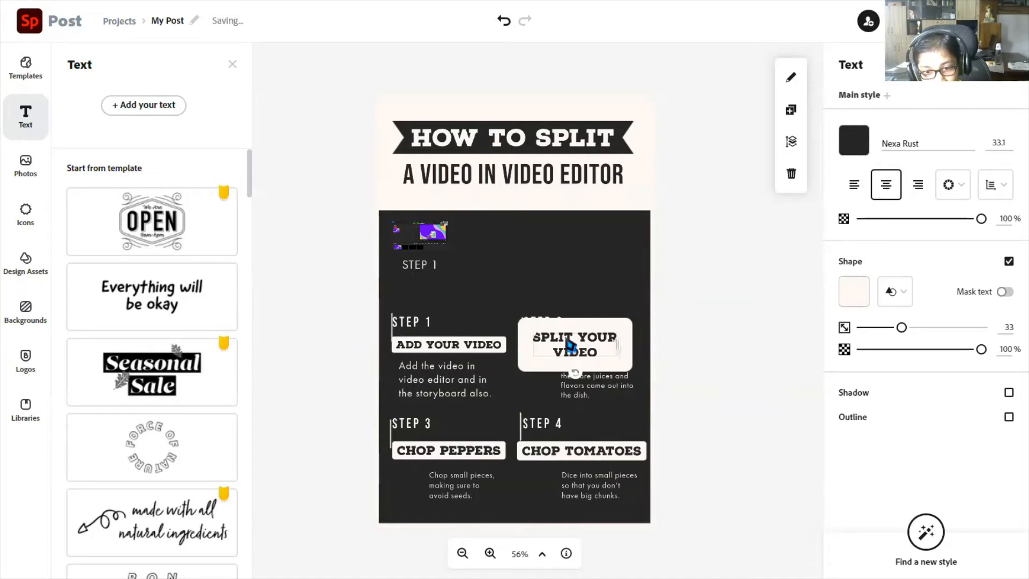
left_click_drag(532, 332, 567, 351)
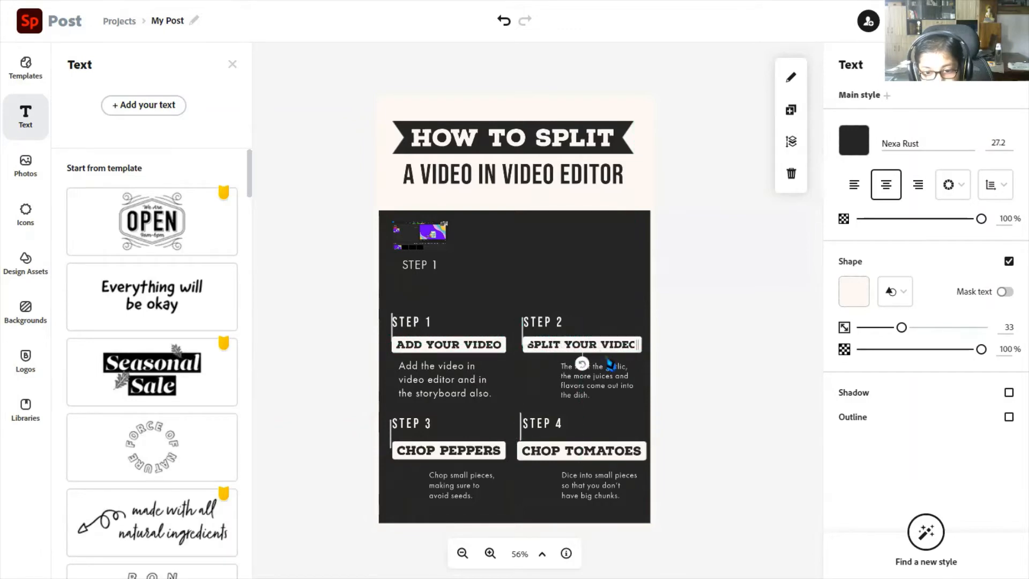
Step: Replace the garlic description under Step 2 with "Click on split option and choose where you have to split."
left_click(610, 385)
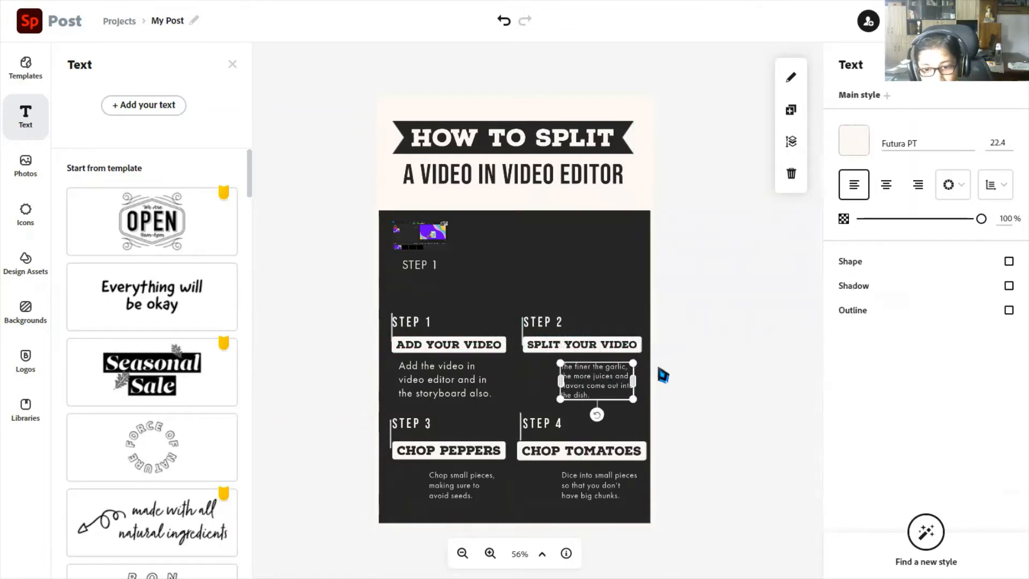
left_click(795, 79)
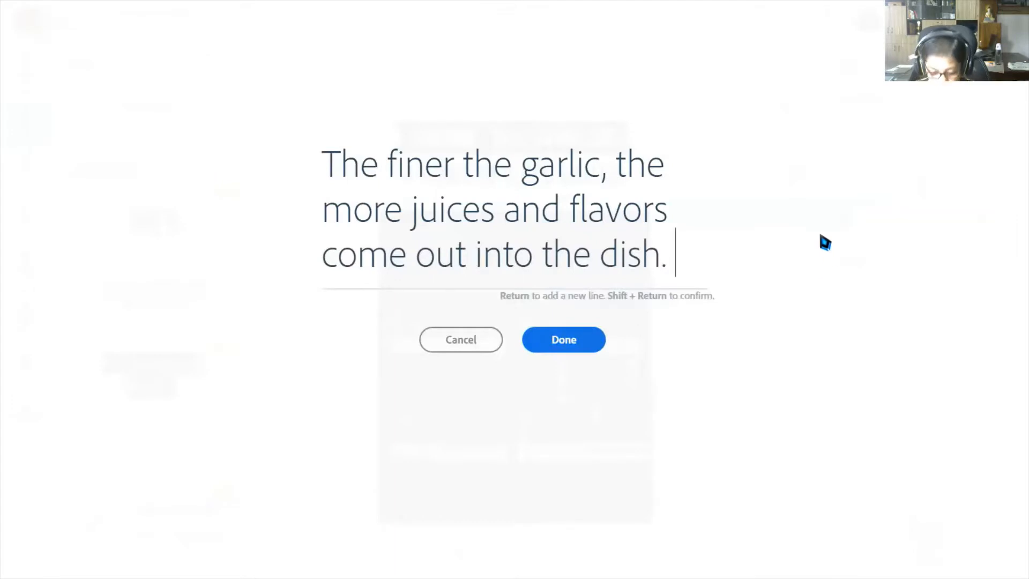
key("BackSpace")
key("BackSpace")
key("BackSpace")
key("BackSpace")
key("BackSpace")
key("BackSpace")
key("BackSpace")
key("BackSpace")
key("BackSpace")
key("BackSpace")
key("BackSpace")
key("BackSpace")
key("BackSpace")
key("BackSpace")
key("BackSpace")
key("BackSpace")
key("BackSpace")
key("BackSpace")
key("BackSpace")
key("BackSpace")
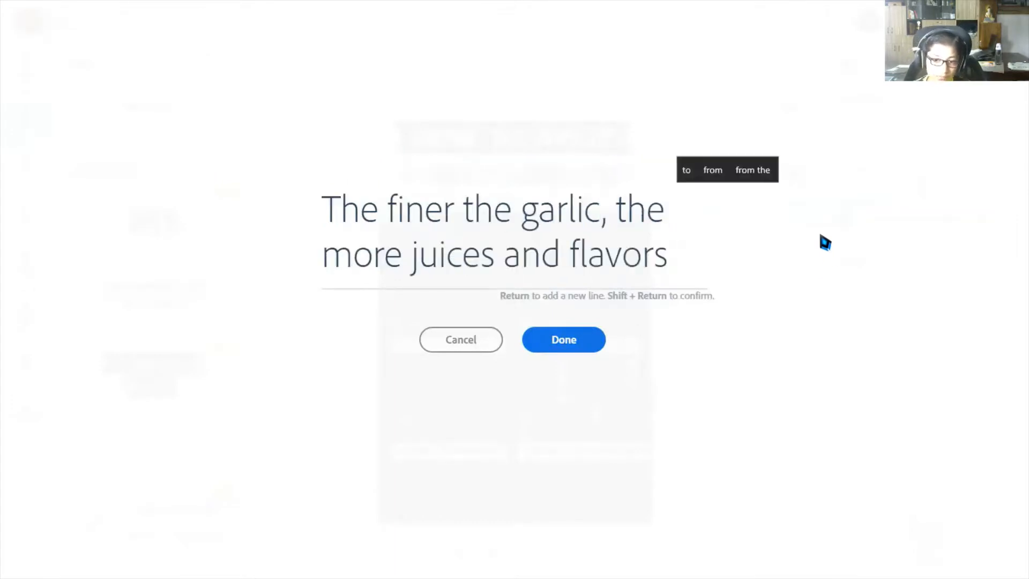
key("BackSpace")
key("BackSpace")
key("BackSpace")
key("BackSpace")
key("BackSpace")
key("BackSpace")
key("BackSpace")
key("BackSpace")
key("BackSpace")
key("BackSpace")
key("BackSpace")
key("BackSpace")
key("BackSpace")
key("BackSpace")
key("BackSpace")
key("BackSpace")
key("BackSpace")
key("BackSpace")
key("BackSpace")
key("BackSpace")
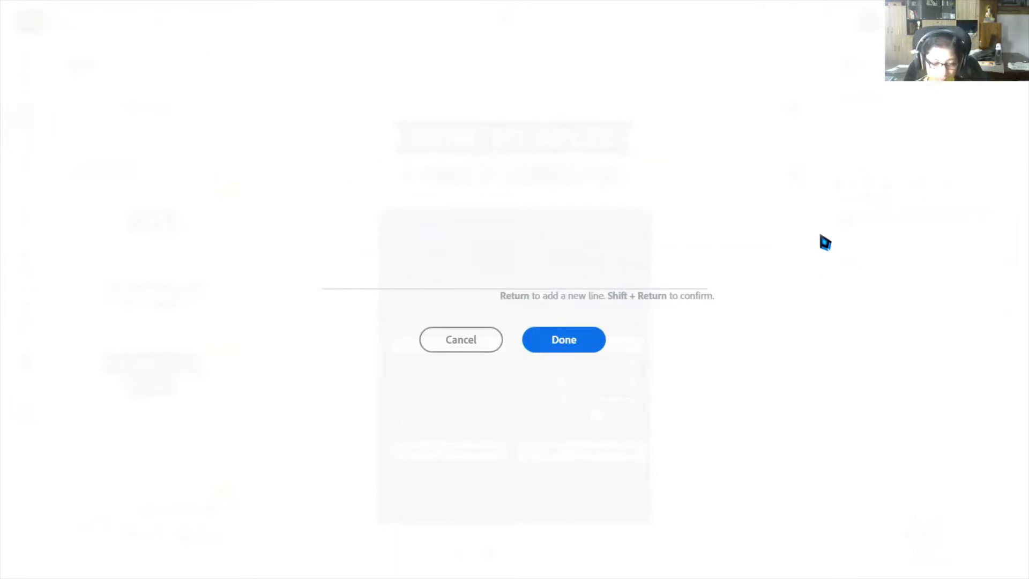
type("Click on")
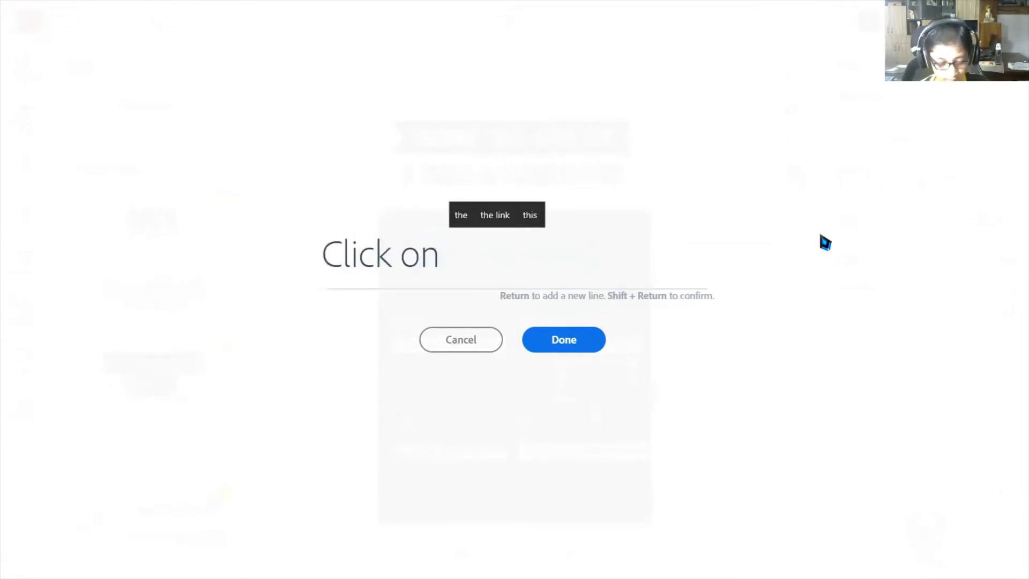
type(" split ")
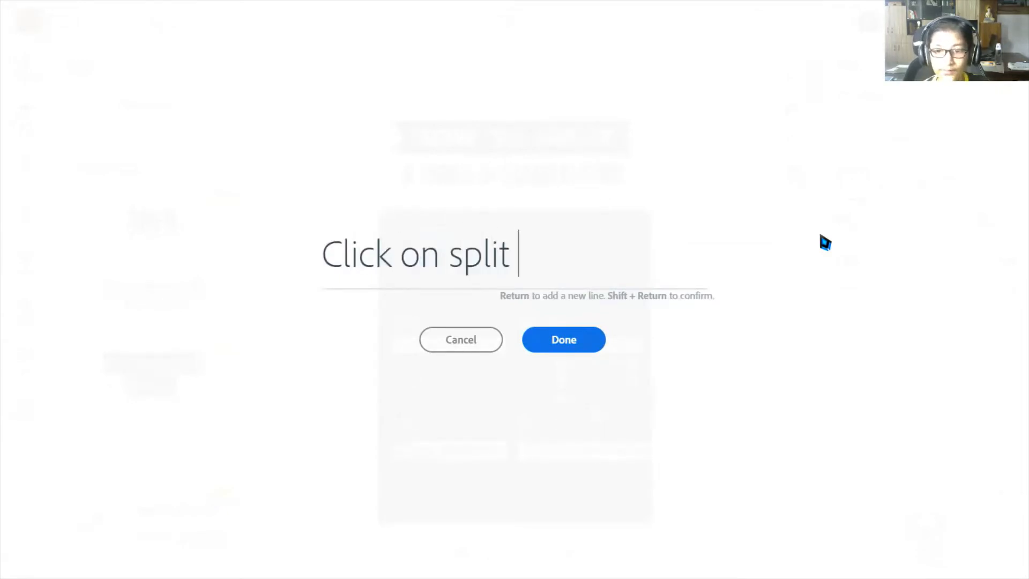
type("option ")
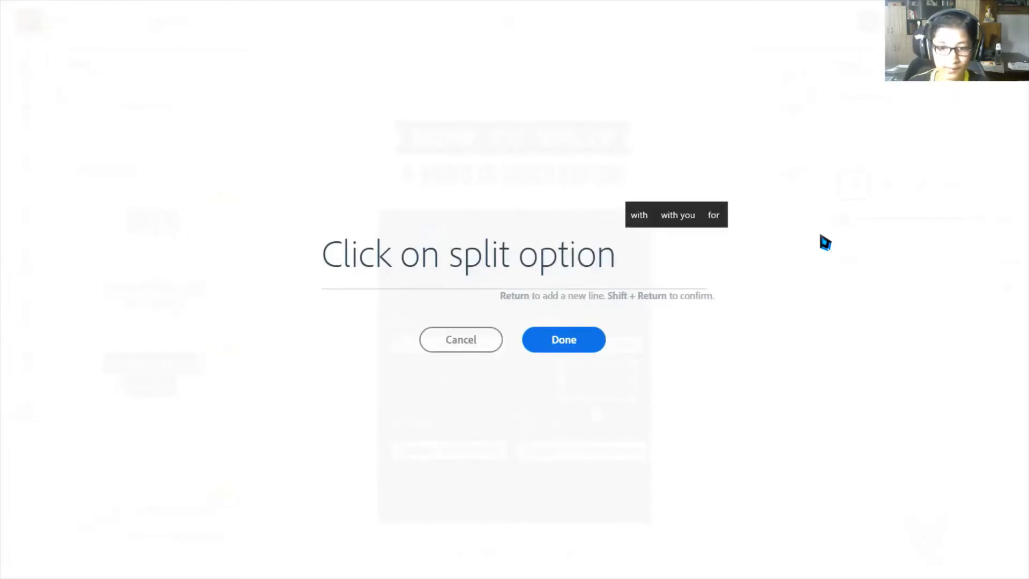
type("adn")
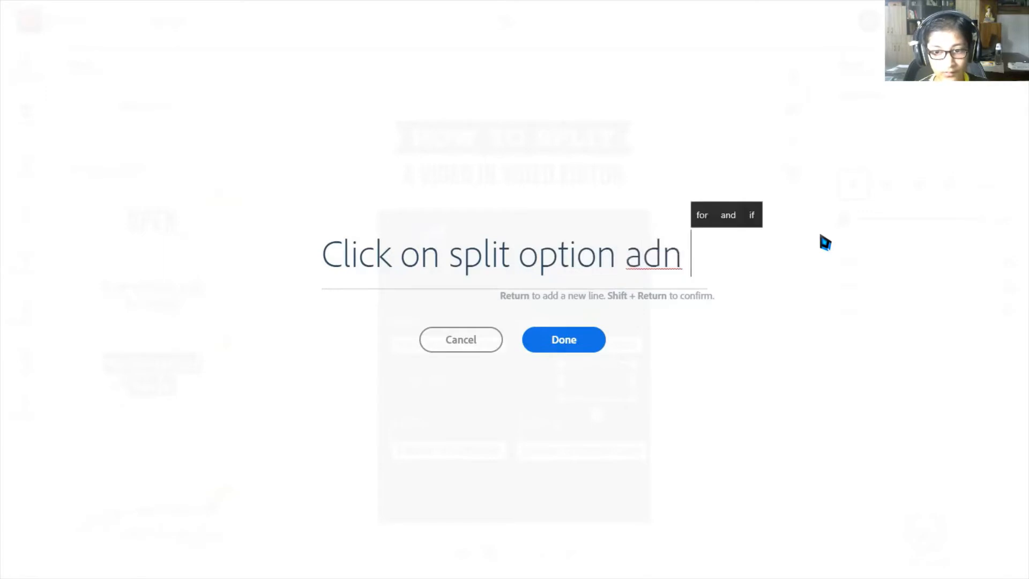
key("BackSpace")
key("BackSpace")
type("nd ")
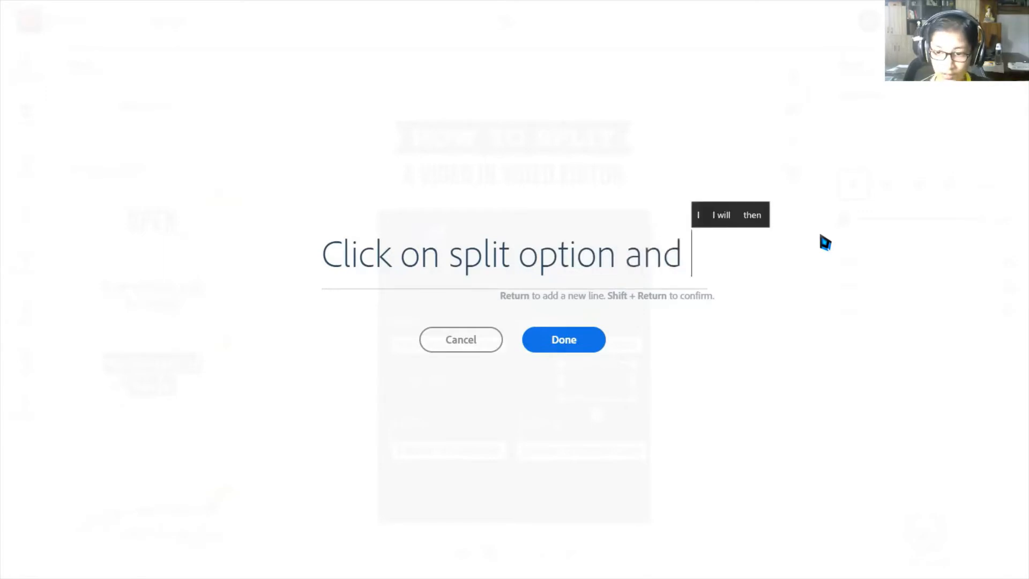
type("c")
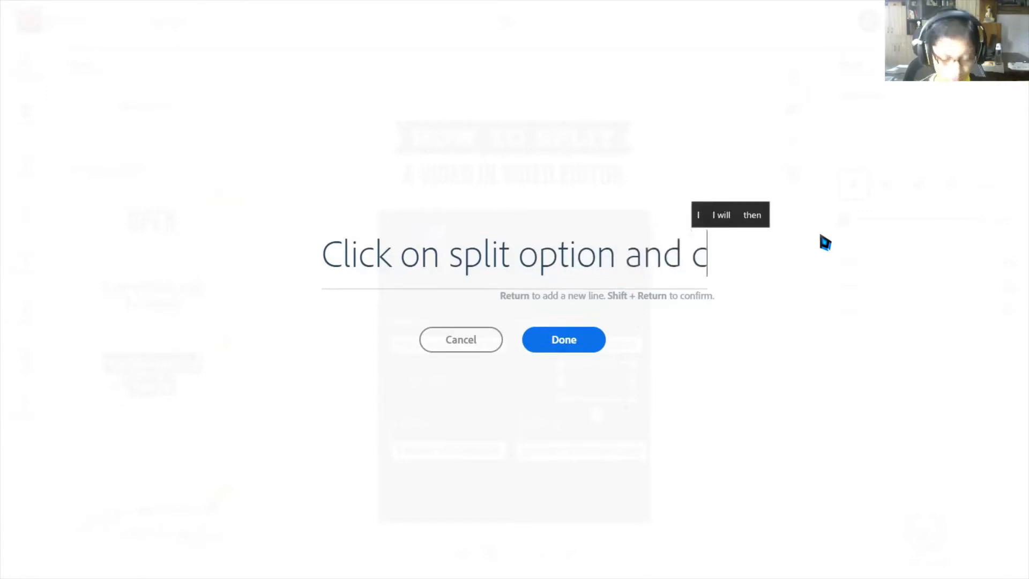
type("h")
key("BackSpace")
type("h")
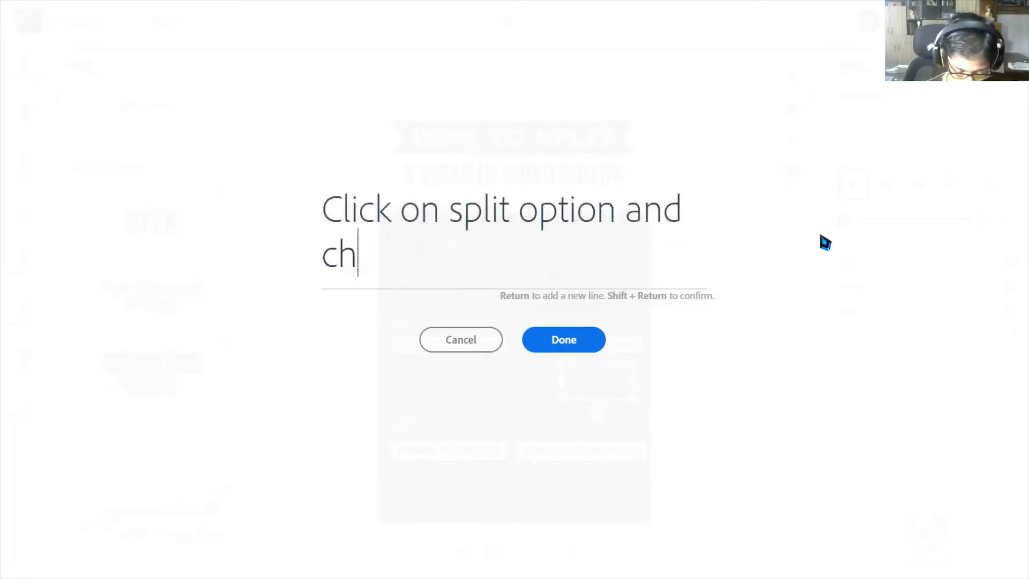
type("oose ")
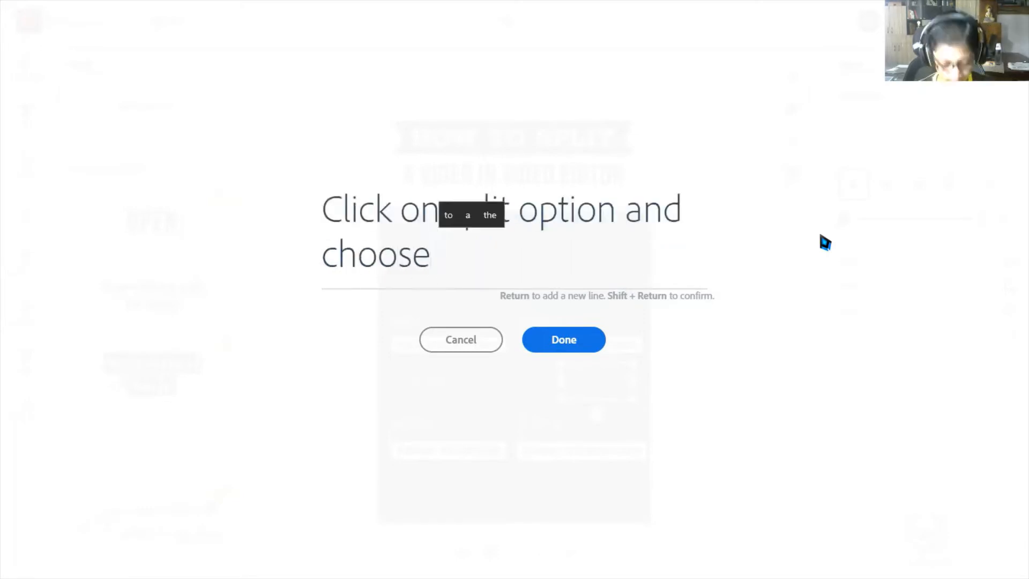
type("where ")
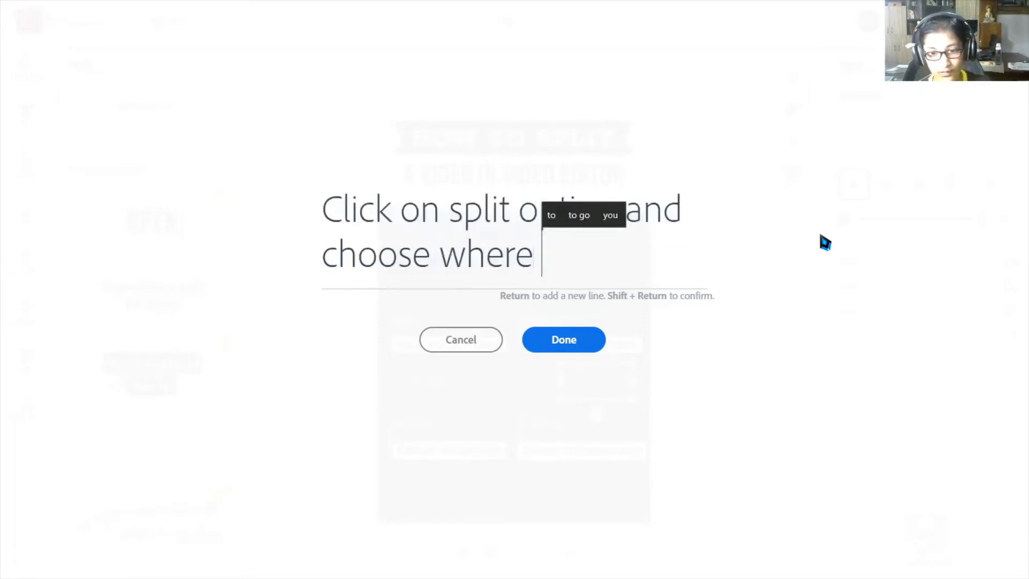
type("you ")
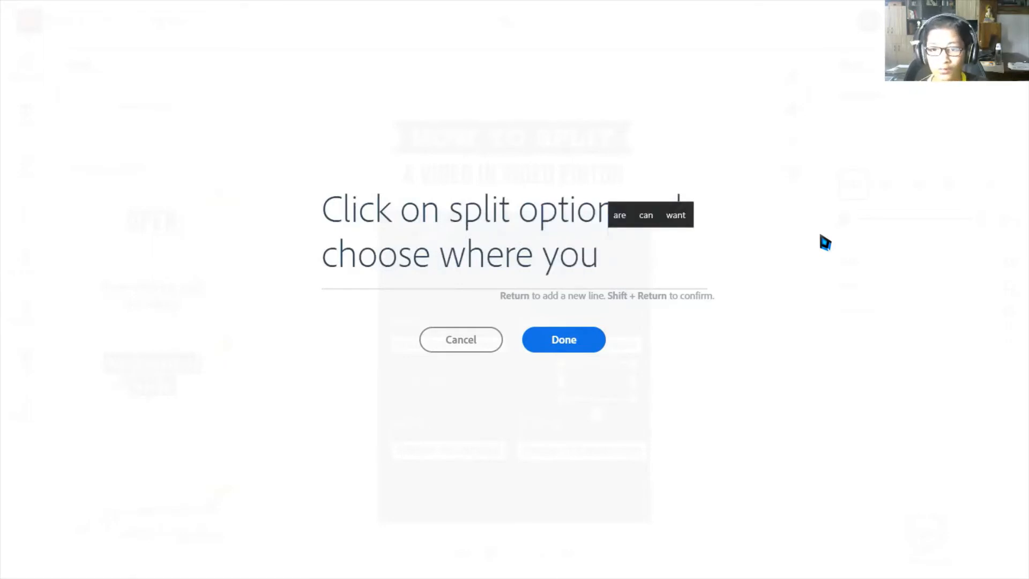
type("have to ")
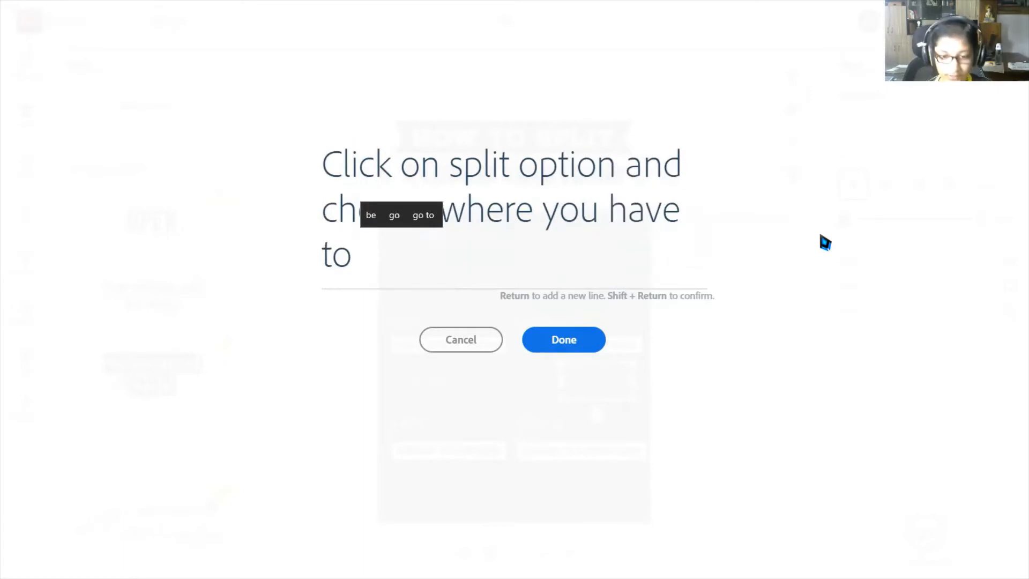
type("split")
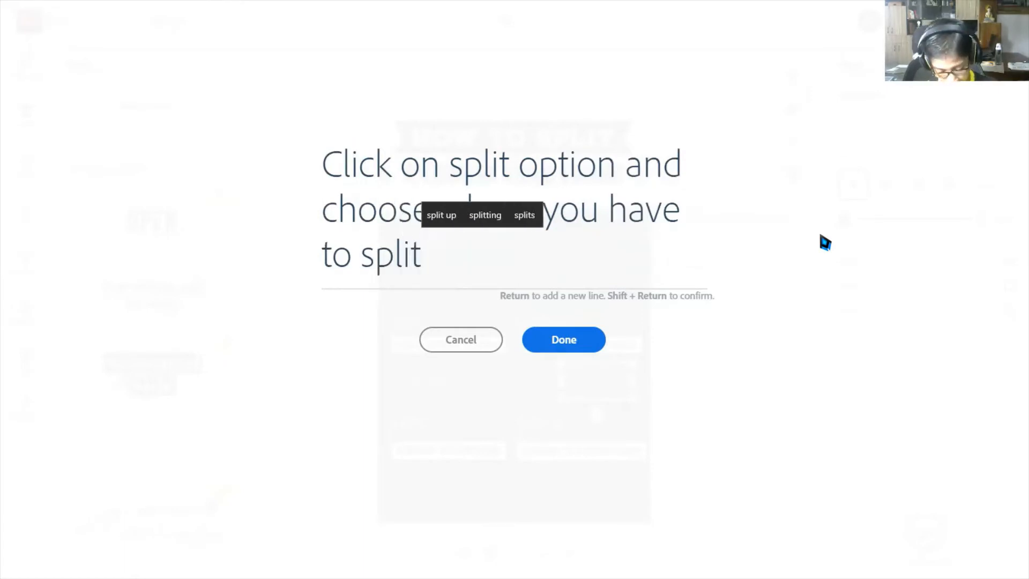
type(".")
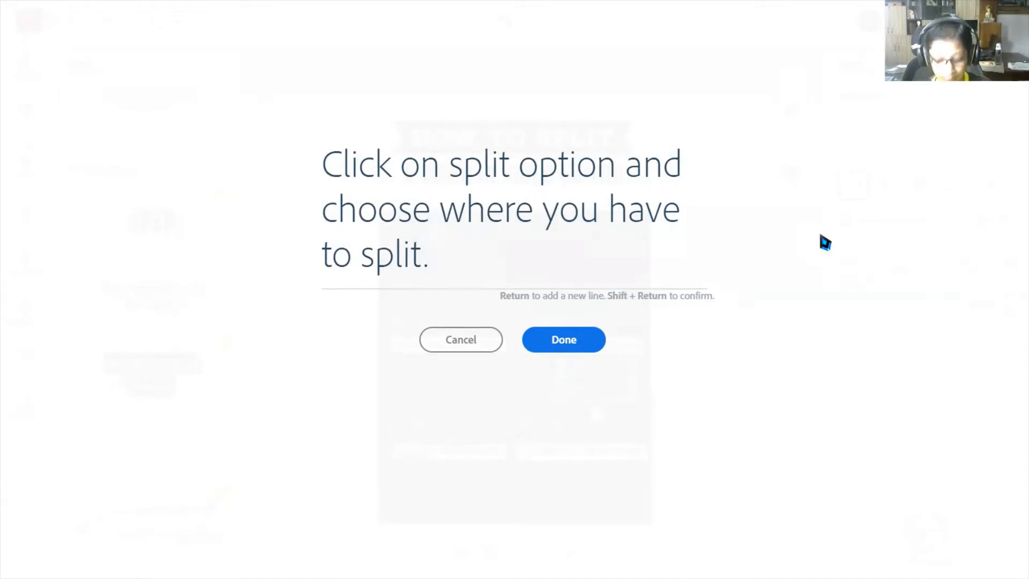
key("shift+Return")
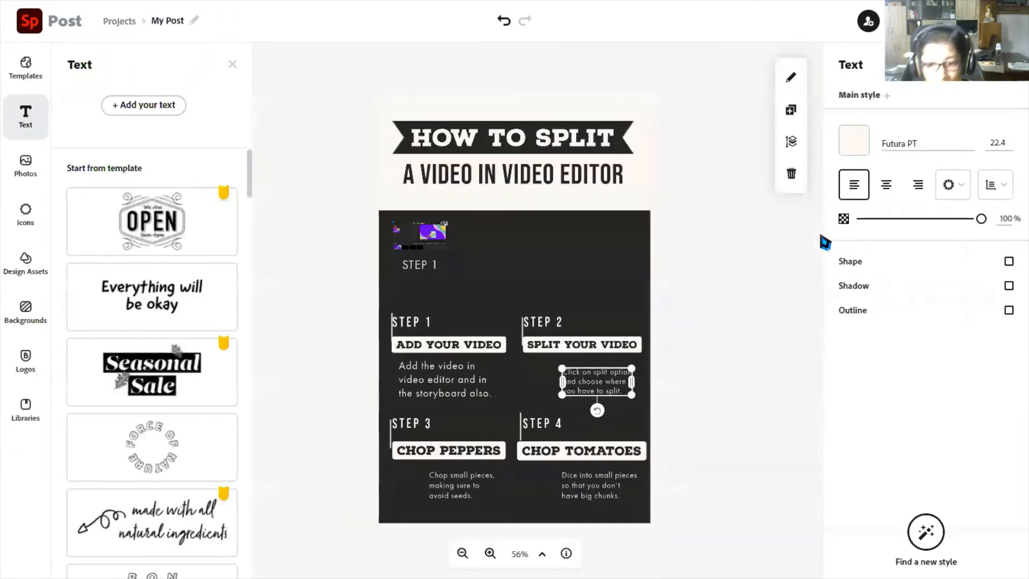
Step: Enlarge the Step 2 description to a font size of about 30.7 and align it beneath the "SPLIT YOUR VIDEO" heading
left_click(555, 385)
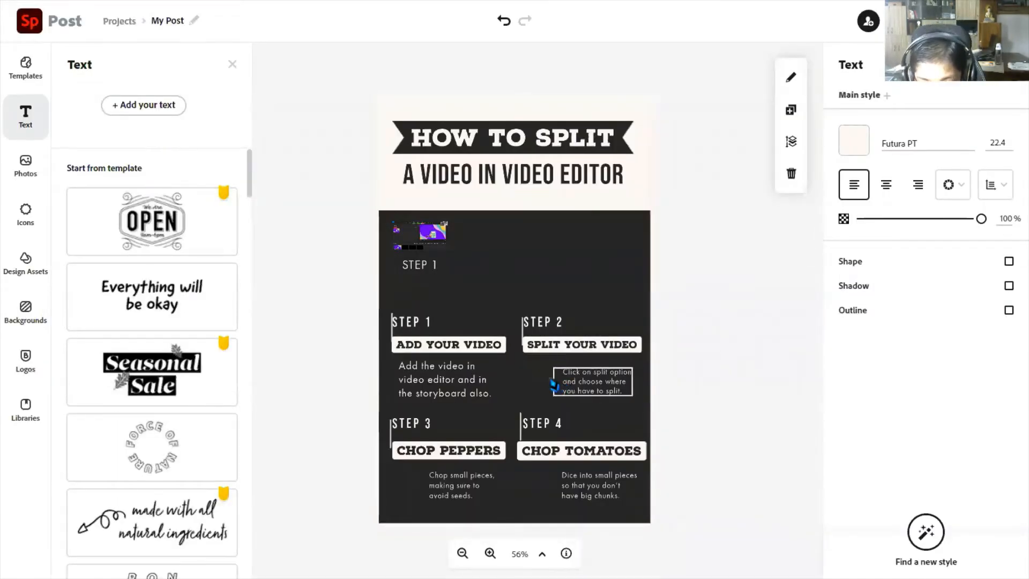
left_click_drag(555, 384, 535, 393)
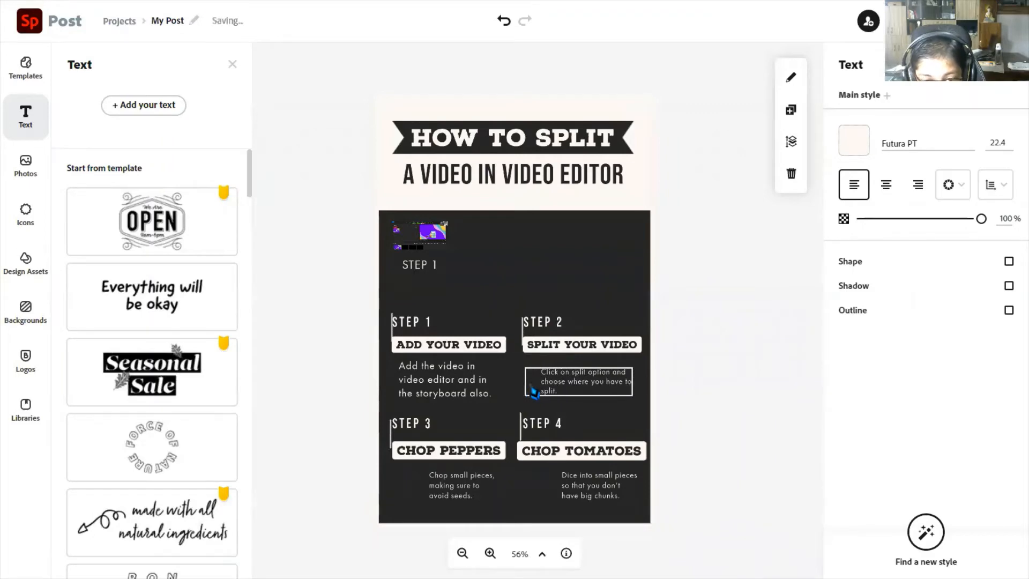
mouse_move(540, 368)
left_mouse_down()
mouse_move(521, 360)
mouse_move(530, 364)
left_mouse_up()
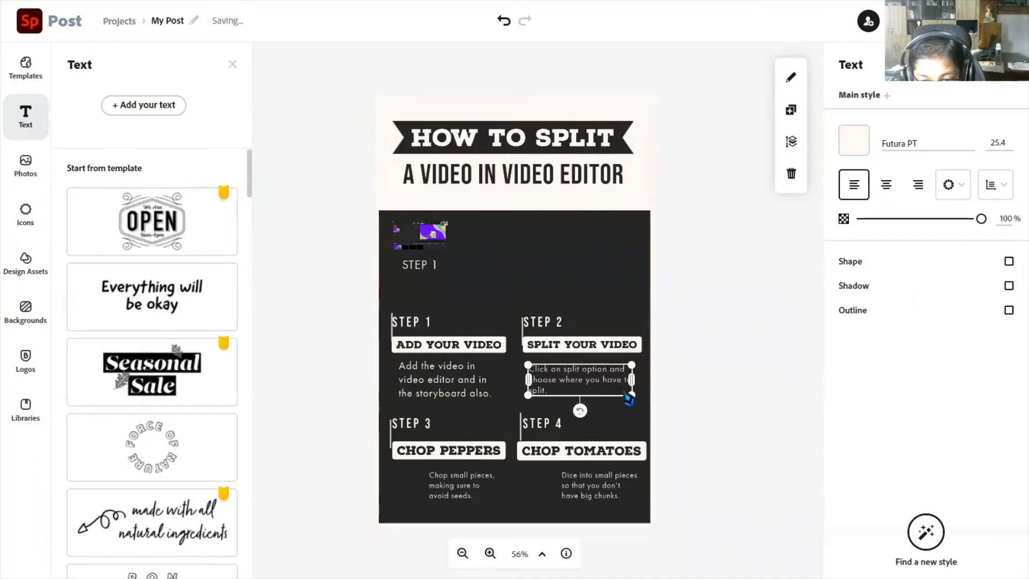
mouse_move(632, 398)
left_mouse_down()
mouse_move(616, 409)
mouse_move(624, 403)
left_mouse_up()
left_click_drag(569, 378, 571, 380)
left_click_drag(624, 403, 621, 402)
left_click(702, 362)
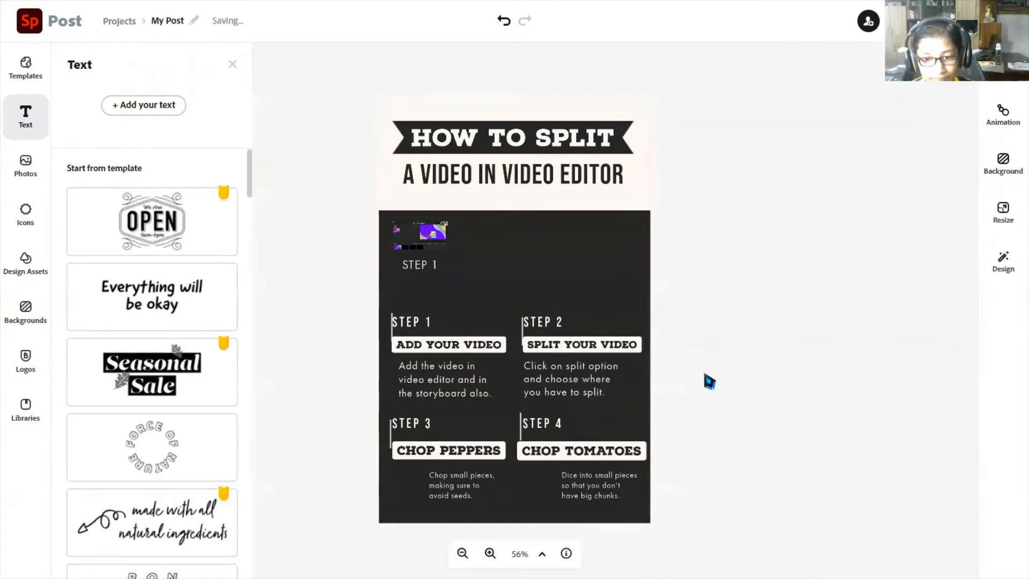
Step: Widen the Step 2 description's text box so its second line reads "and choose where you"
left_click(610, 396)
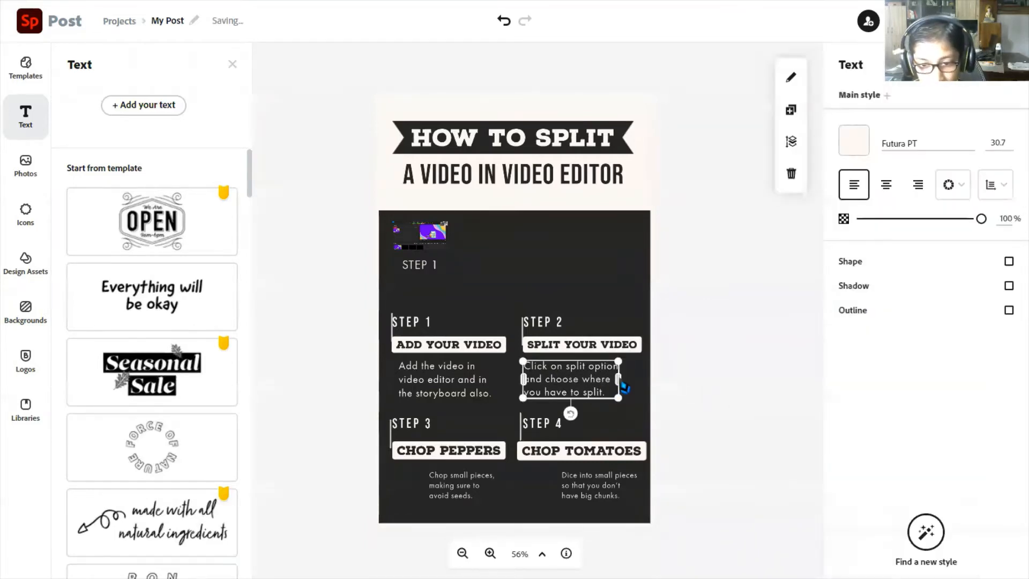
mouse_move(621, 386)
left_mouse_down()
mouse_move(647, 389)
mouse_move(638, 388)
left_mouse_up()
left_click(687, 382)
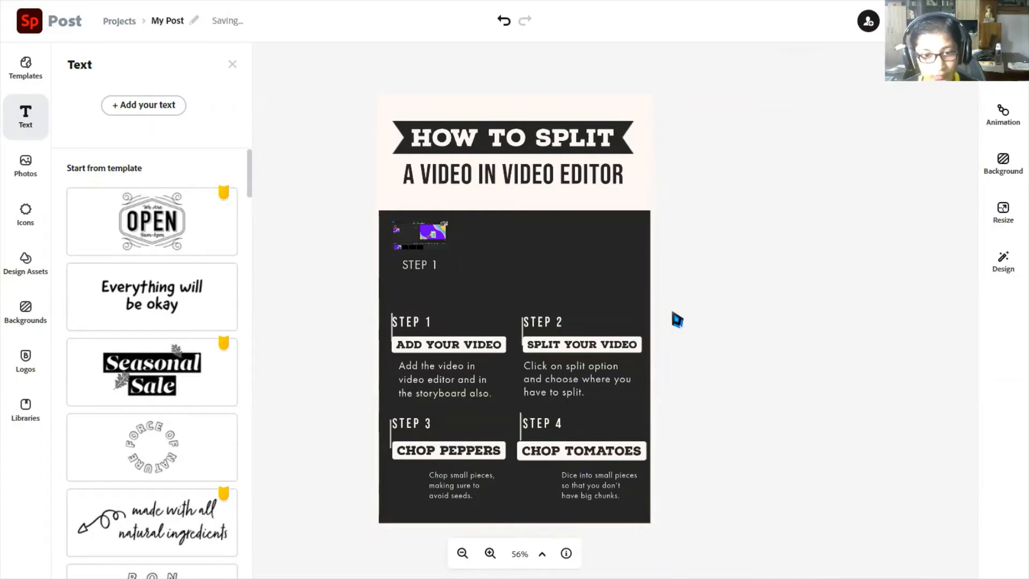
Step: Switch to Paint 3D and undo the red rectangle around the Add button in the video editor screenshot
key("alt+Tab")
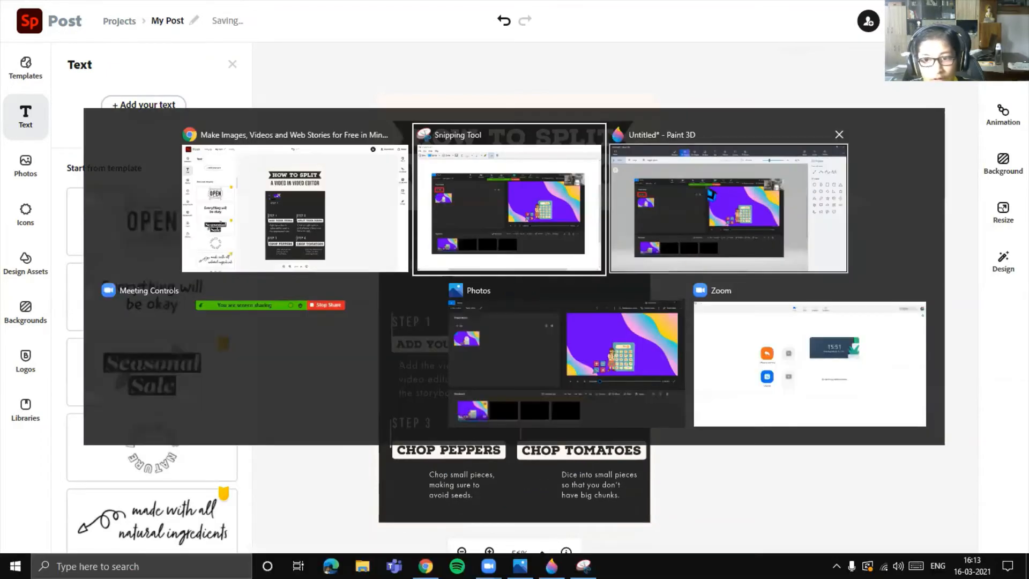
left_click(710, 181)
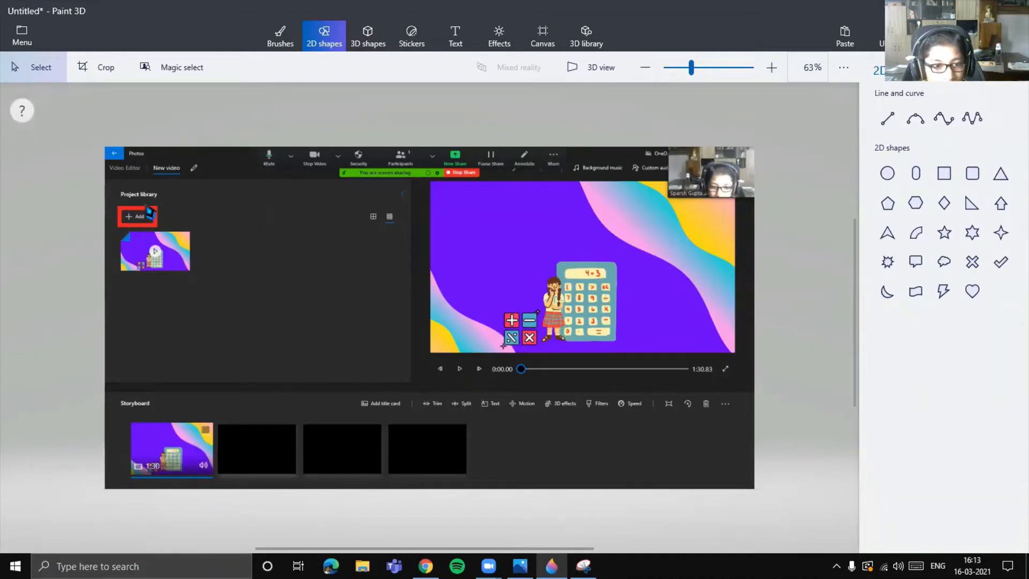
key("ctrl+z")
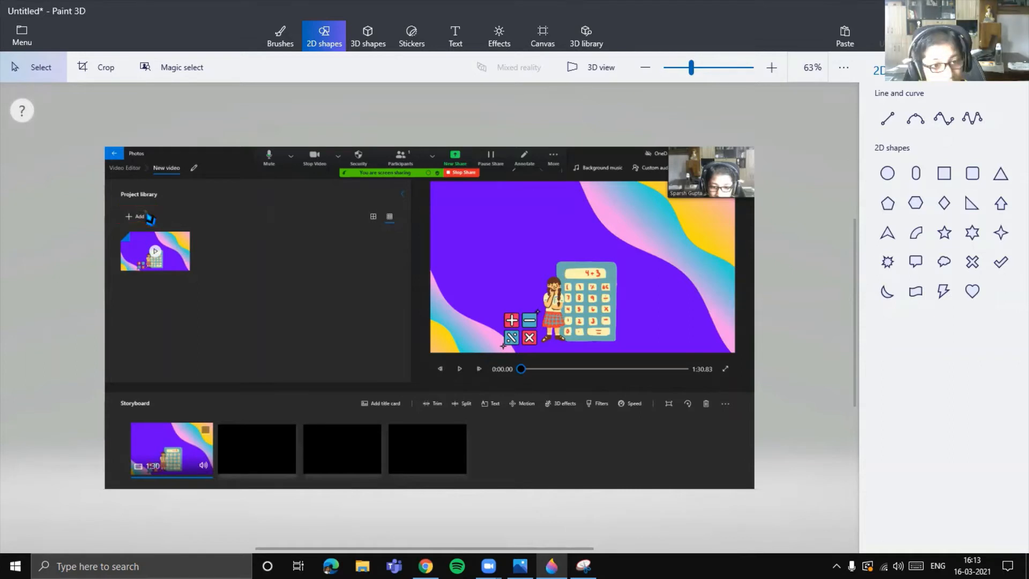
Step: Frame the Split option in the screenshot with an unfilled red rectangle, with a line thickness of 7 px
left_click(948, 182)
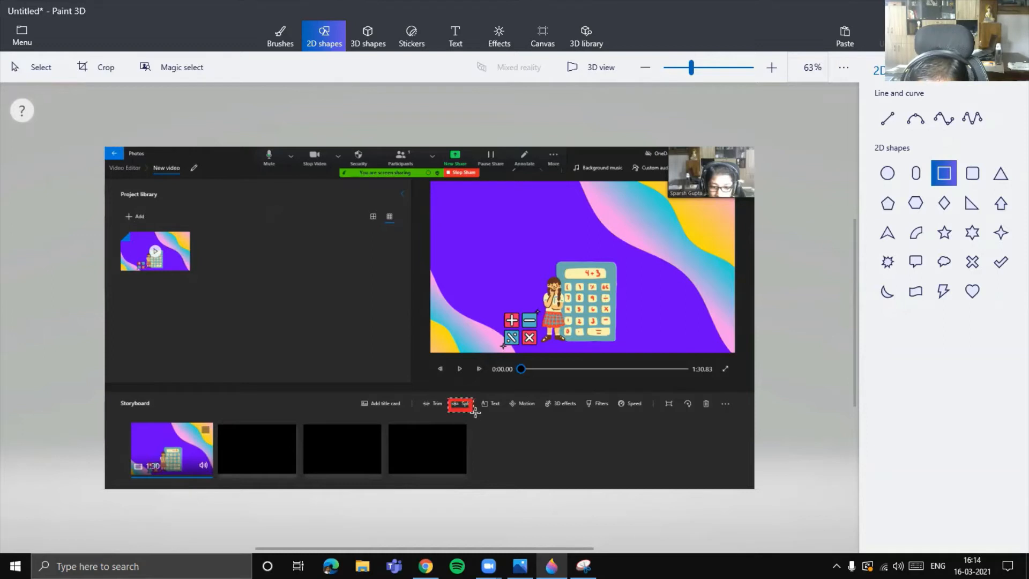
mouse_move(480, 412)
left_mouse_down()
mouse_move(462, 381)
mouse_move(464, 400)
left_mouse_up()
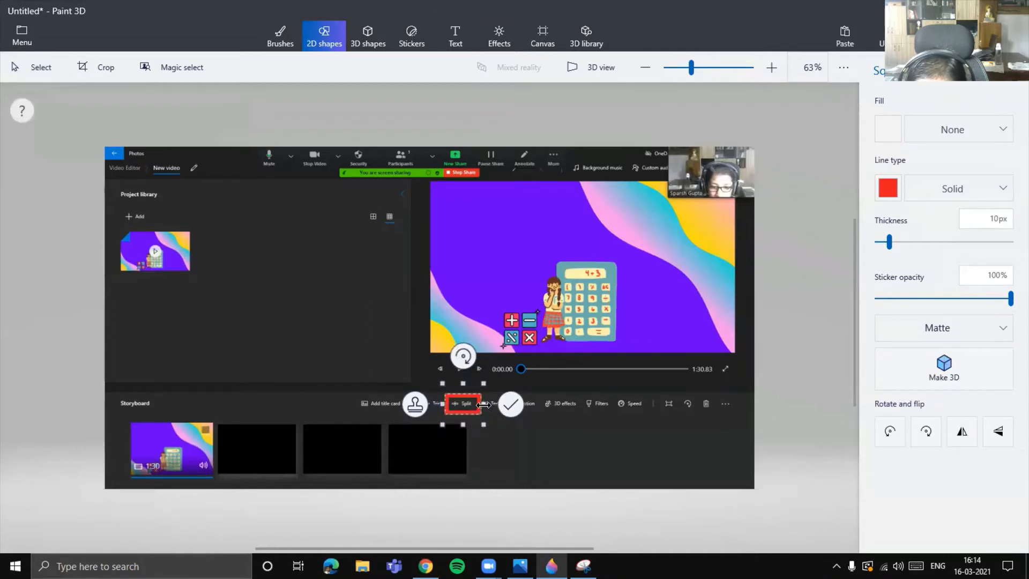
left_click_drag(484, 405, 486, 405)
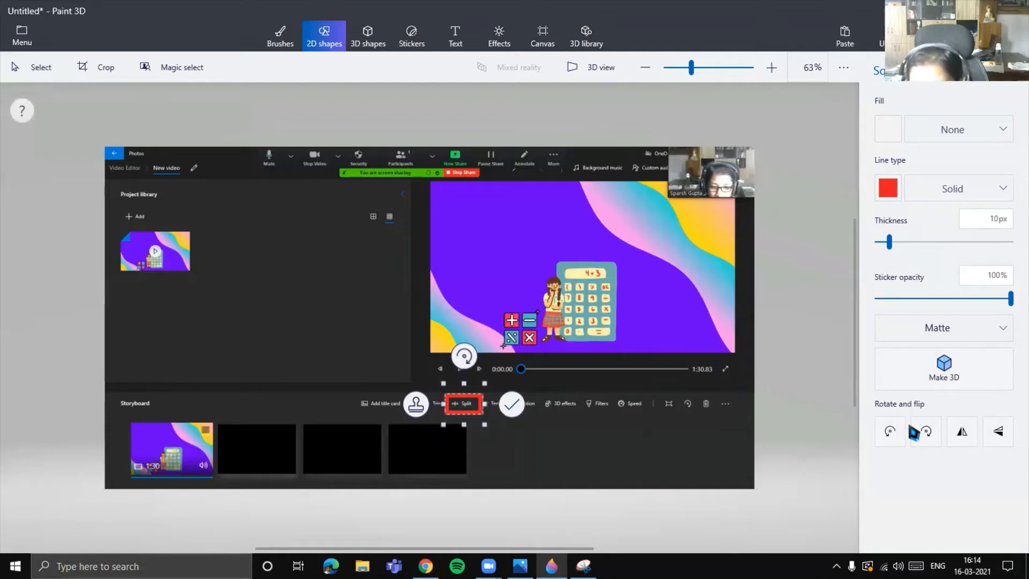
left_click_drag(889, 243, 887, 245)
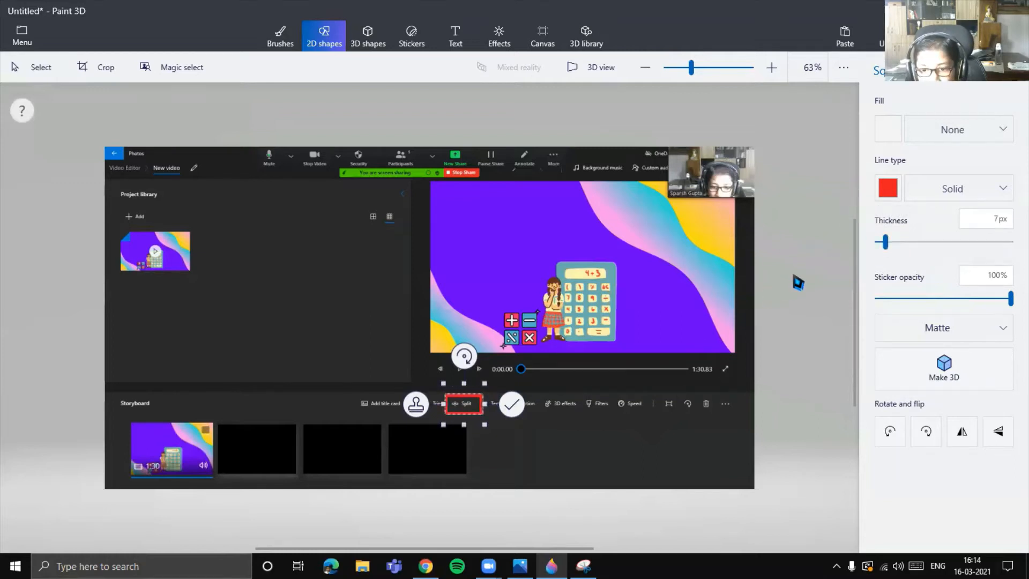
left_click(795, 282)
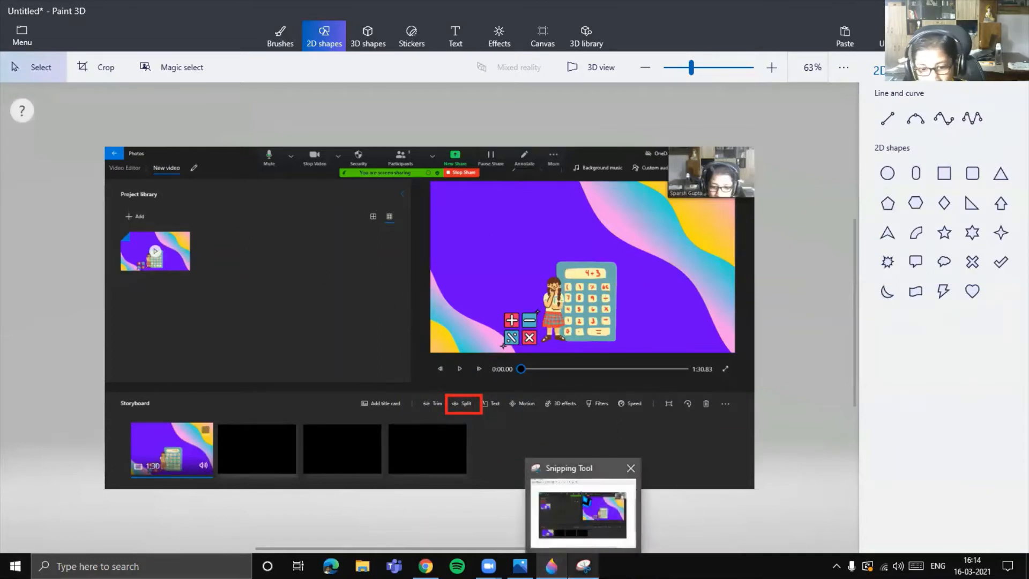
Step: Switch to Snipping Tool and snip the video editor screenshot with the red frame around Split, retaking the snip once
left_click(583, 565)
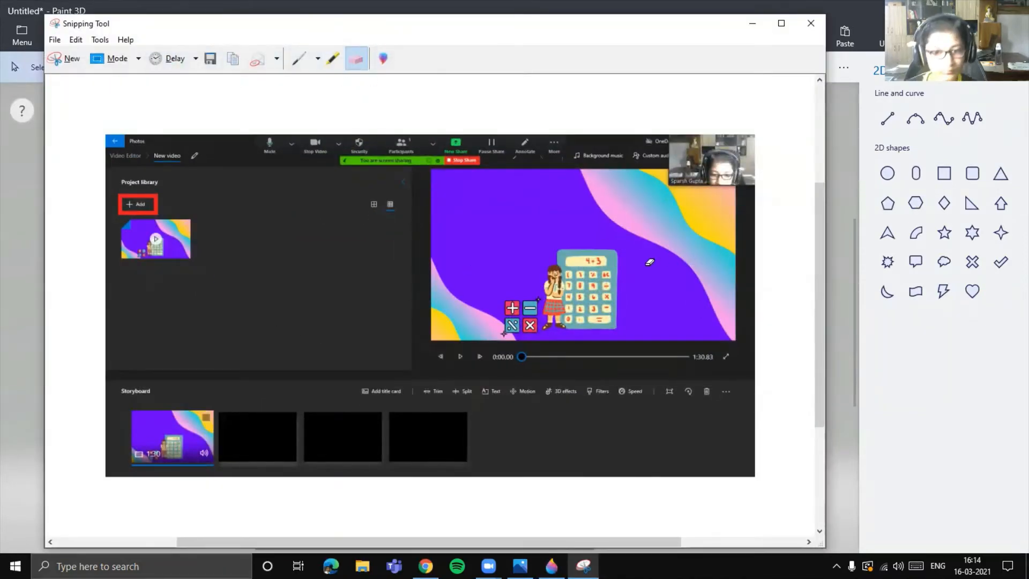
left_click(66, 58)
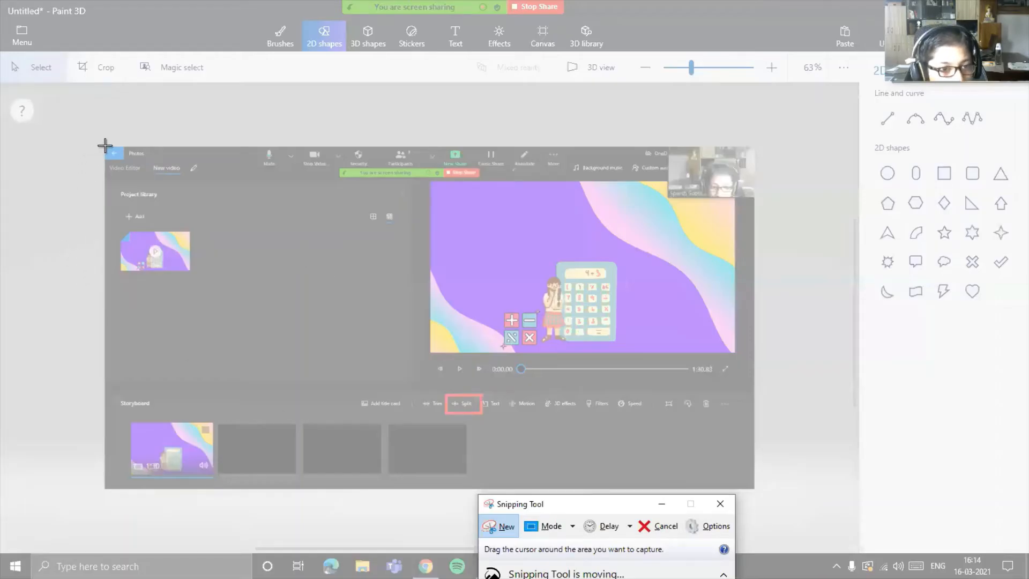
left_click_drag(102, 145, 757, 488)
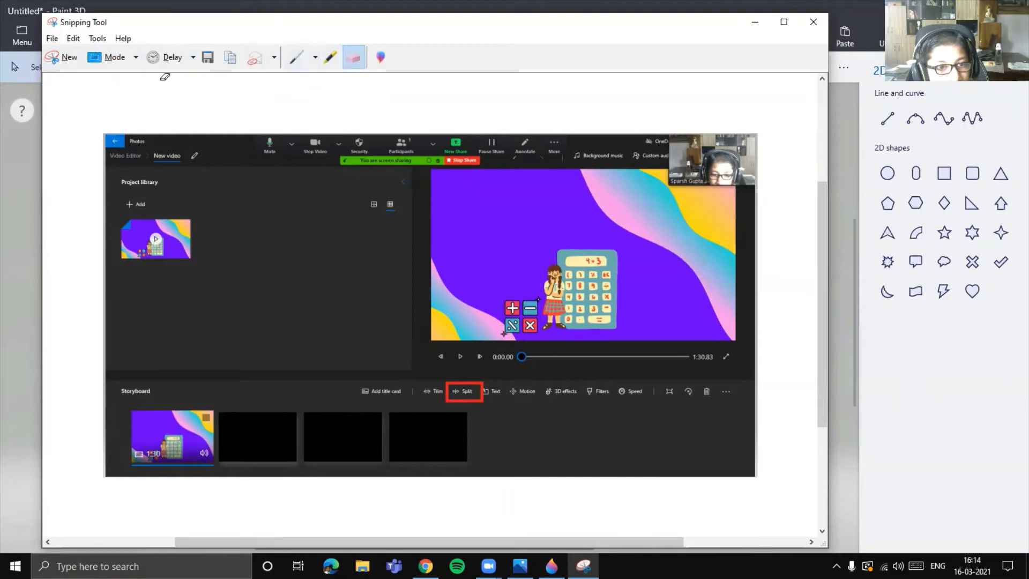
left_click(64, 58)
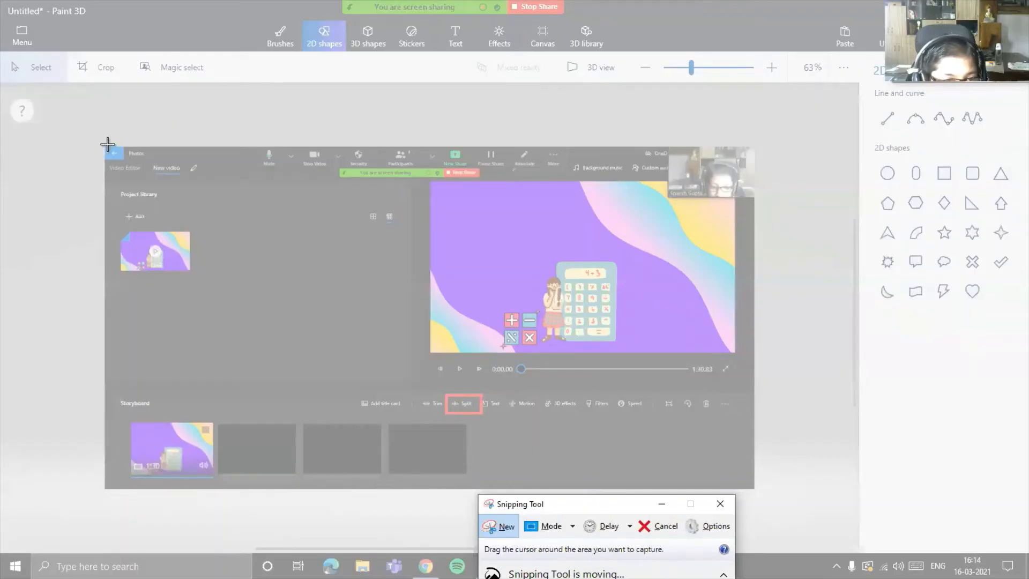
mouse_move(104, 145)
left_mouse_down()
mouse_move(149, 216)
mouse_move(371, 354)
mouse_move(754, 489)
left_mouse_up()
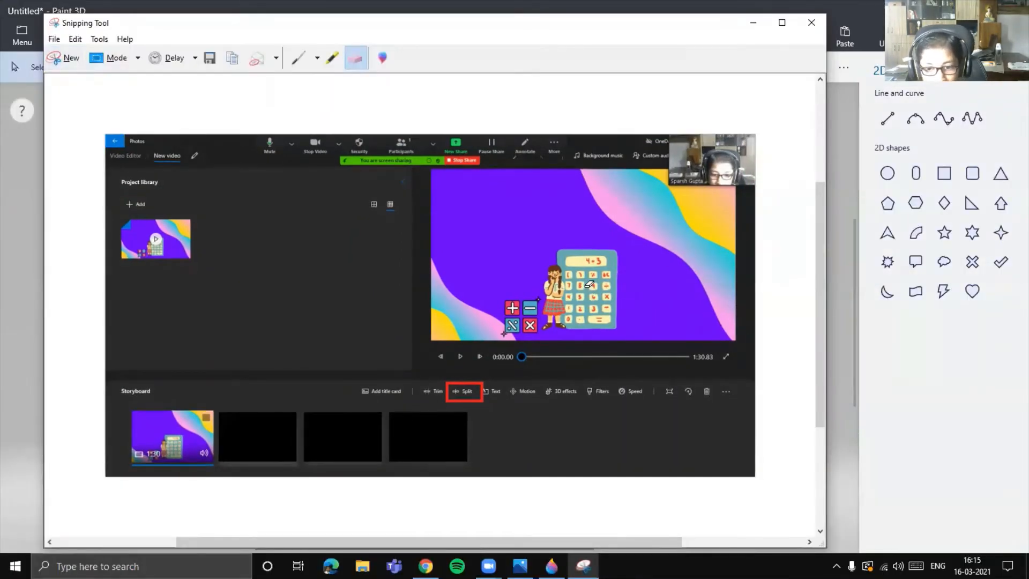
Step: Save the snip as the PNG file Capture in the same folder, deleting the old Capture file and accepting its replacement
right_click(590, 284)
left_click(606, 313)
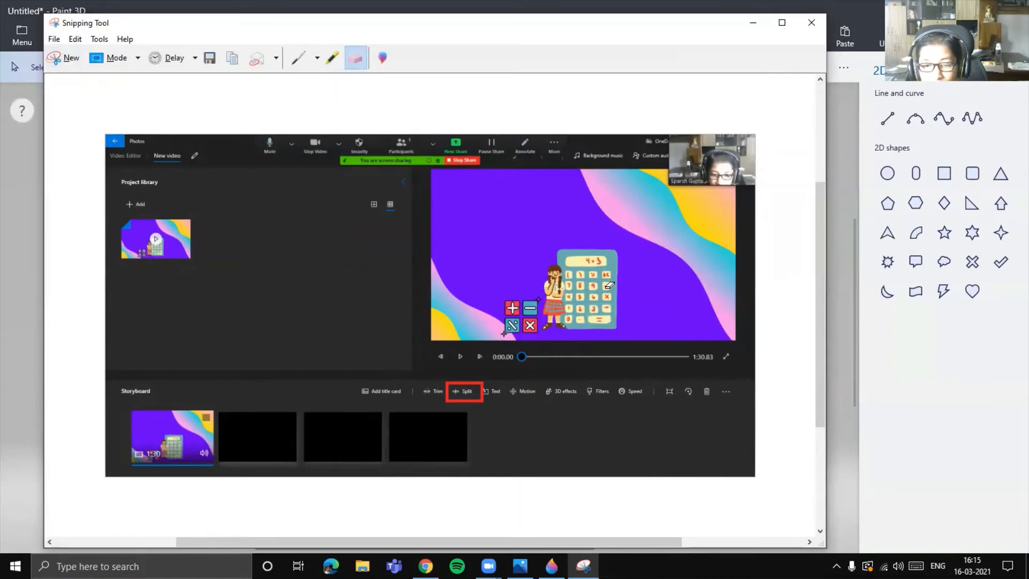
right_click(583, 290)
left_click(606, 335)
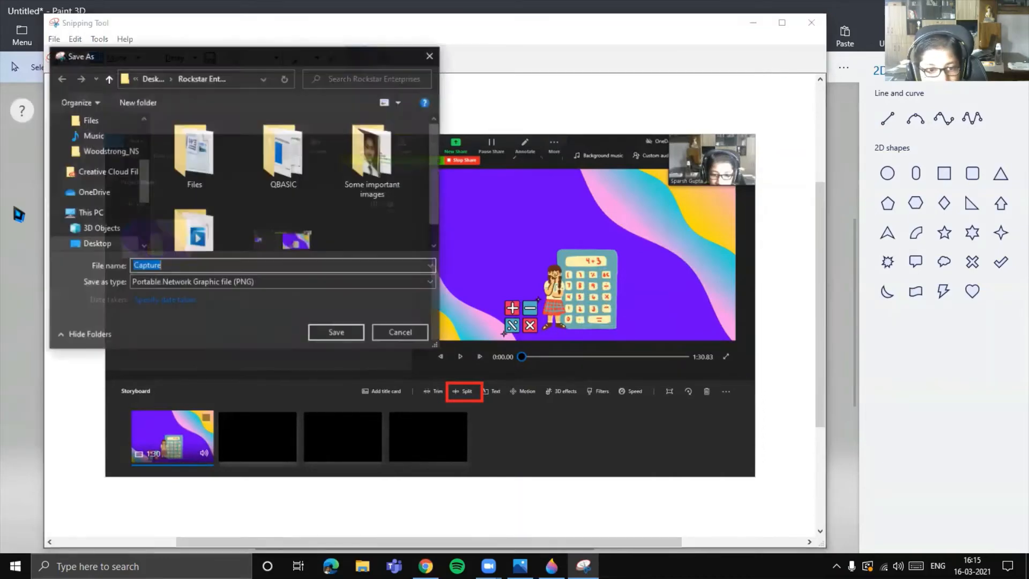
left_click(294, 244)
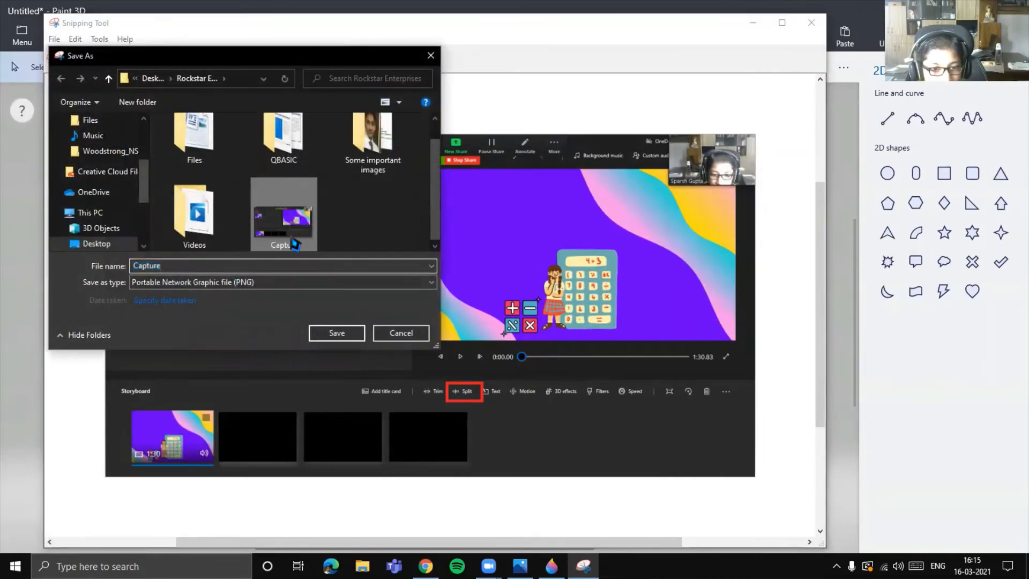
right_click(294, 244)
left_click(345, 508)
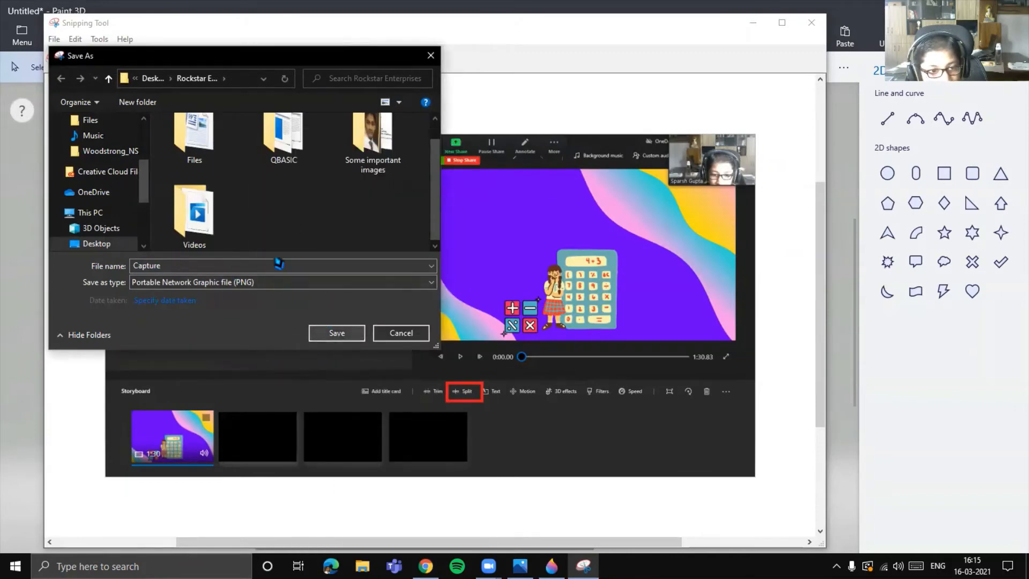
left_click(339, 337)
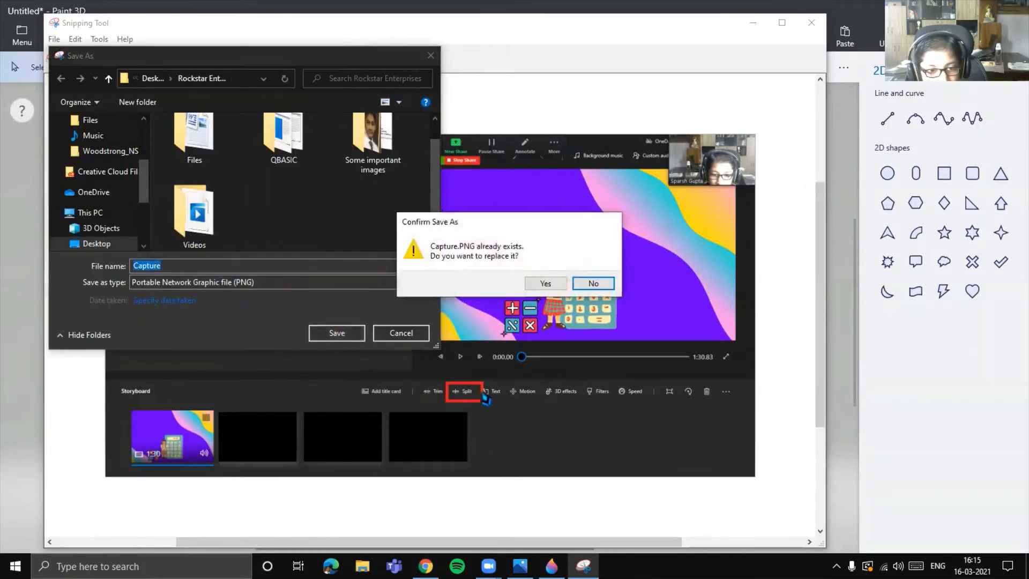
left_click(552, 284)
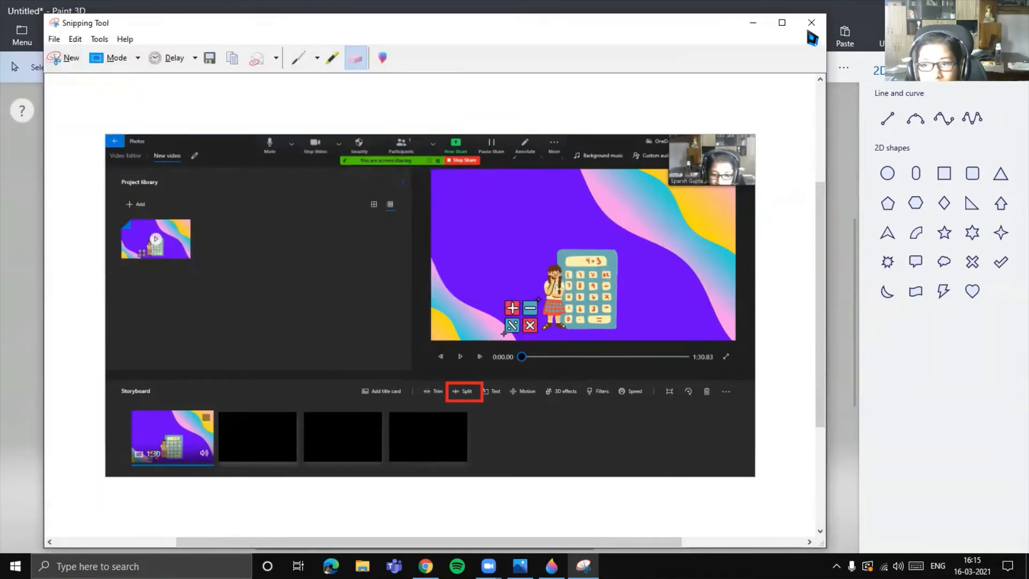
Step: Switch to the Spark Post project in the browser and upload the Capture image to the post
left_click(753, 23)
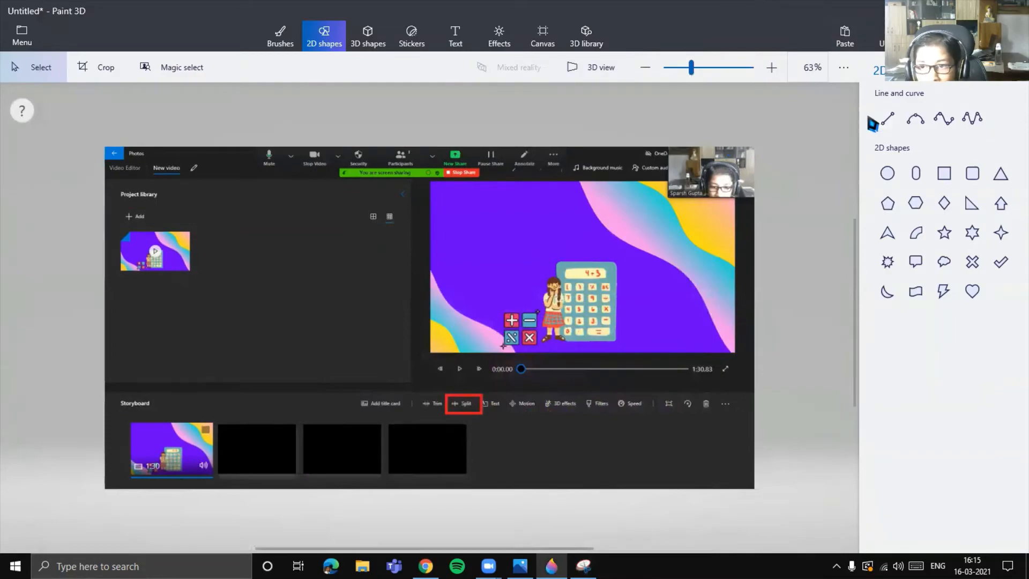
key("alt+Tab")
left_click(735, 225)
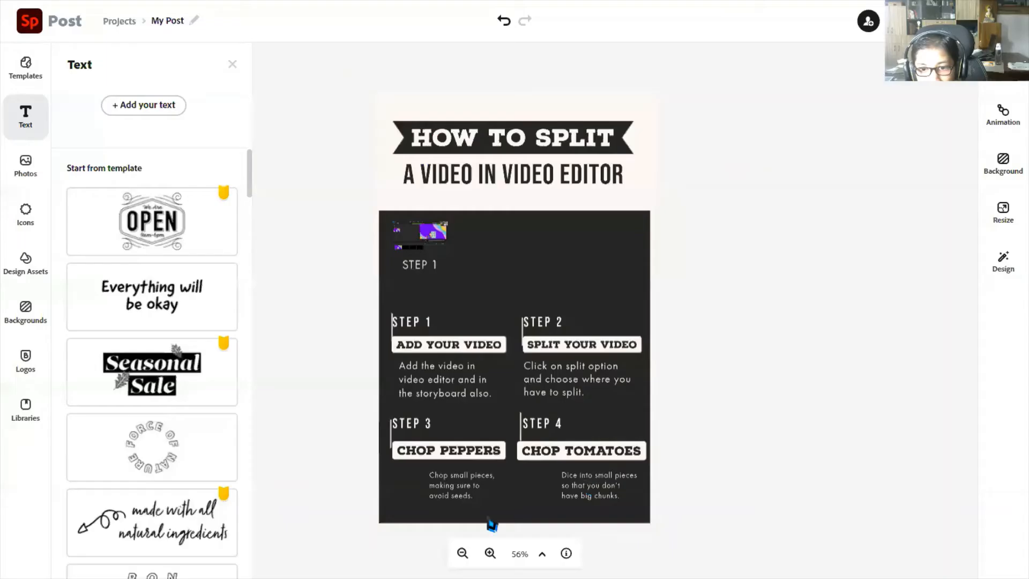
left_click(42, 180)
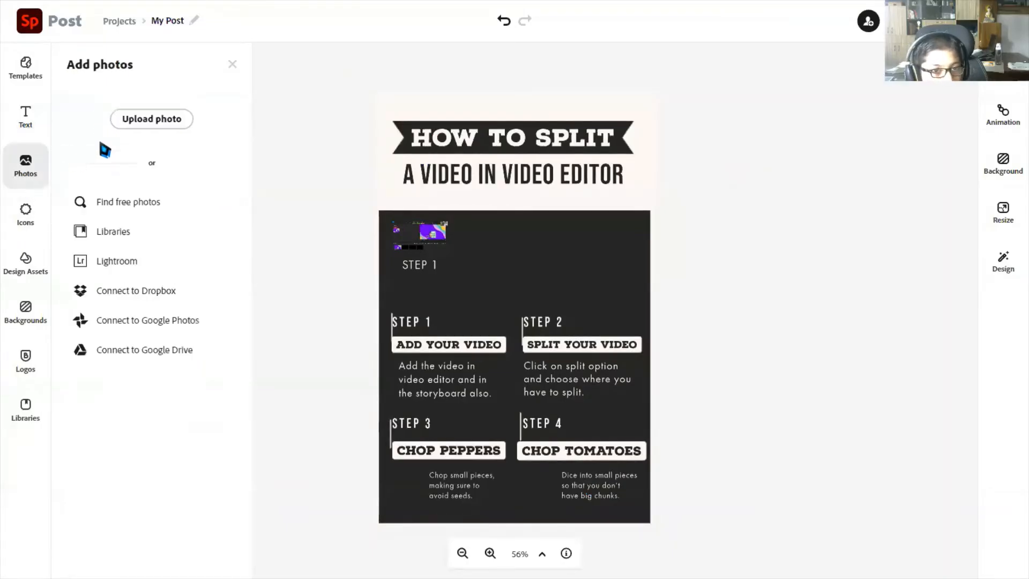
left_click(134, 122)
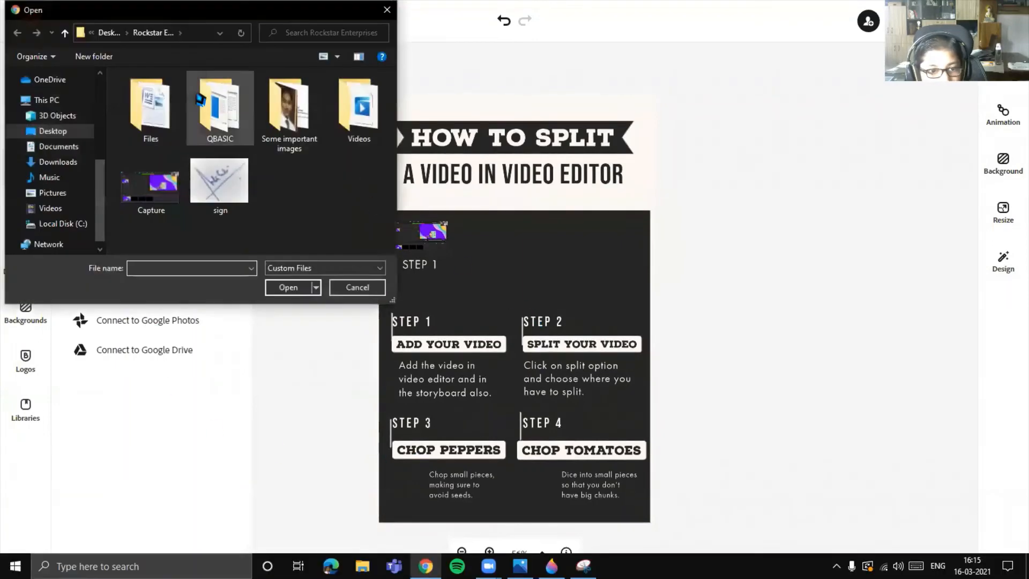
left_click(290, 287)
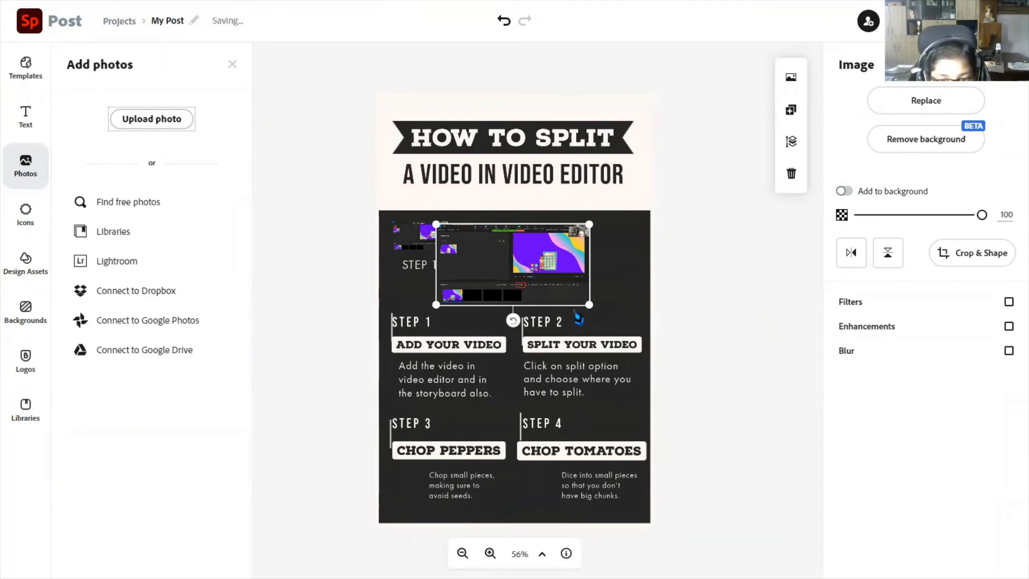
Step: Shrink the uploaded screenshot to thumbnail size and place it beside the Step 1 screenshot
left_click_drag(589, 305, 476, 244)
left_click(428, 235)
left_click(477, 235)
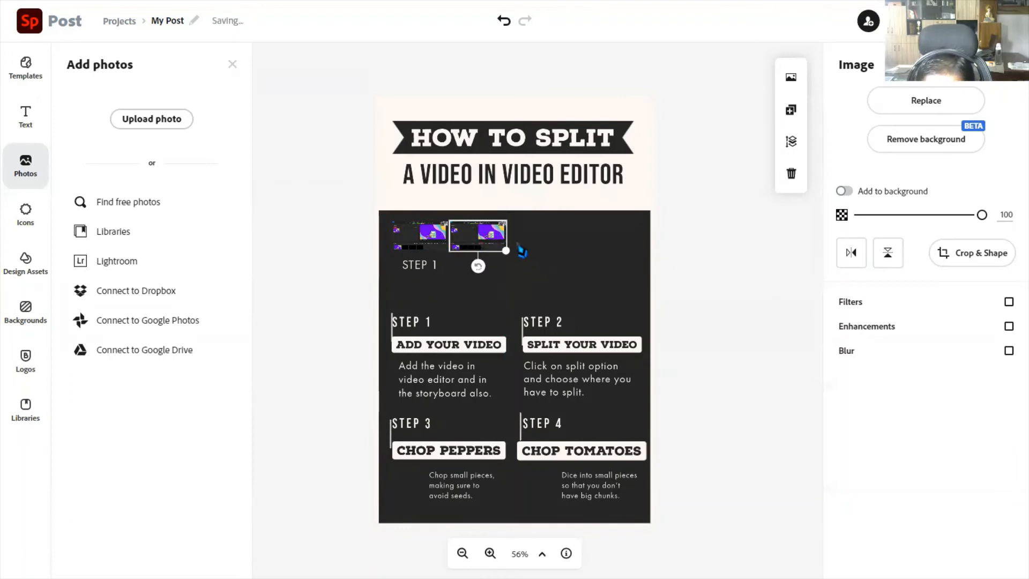
left_click_drag(480, 242, 484, 244)
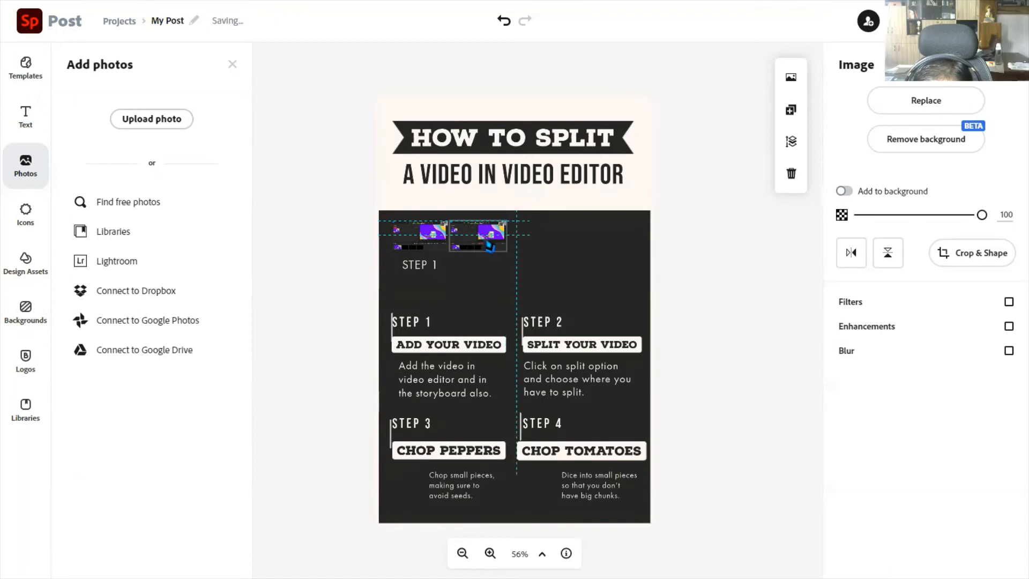
Step: Enlarge the Step 1 screenshot slightly and match the second screenshot to its size, leaving a small gap between them
left_click_drag(489, 246, 453, 253)
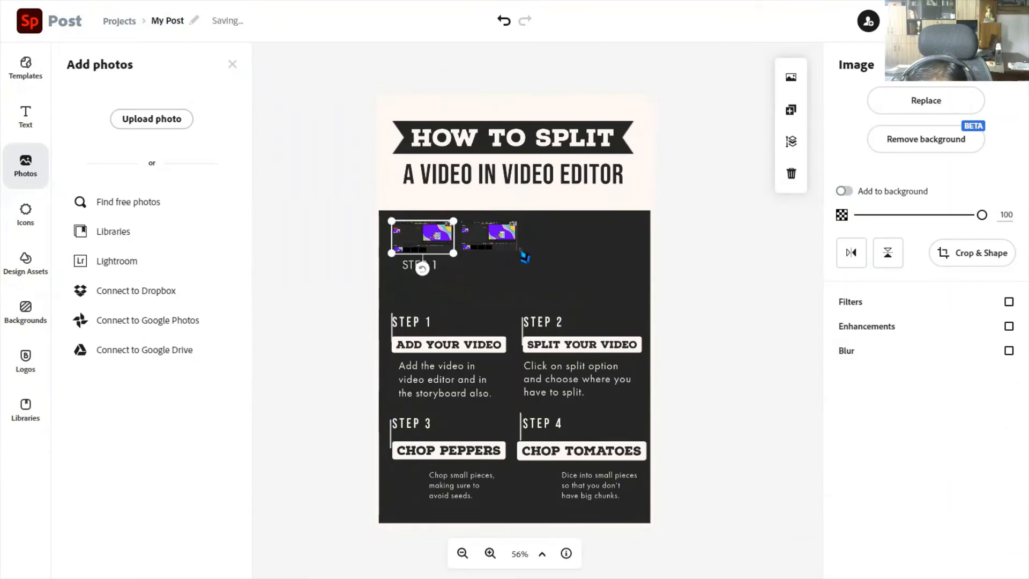
left_click(509, 249)
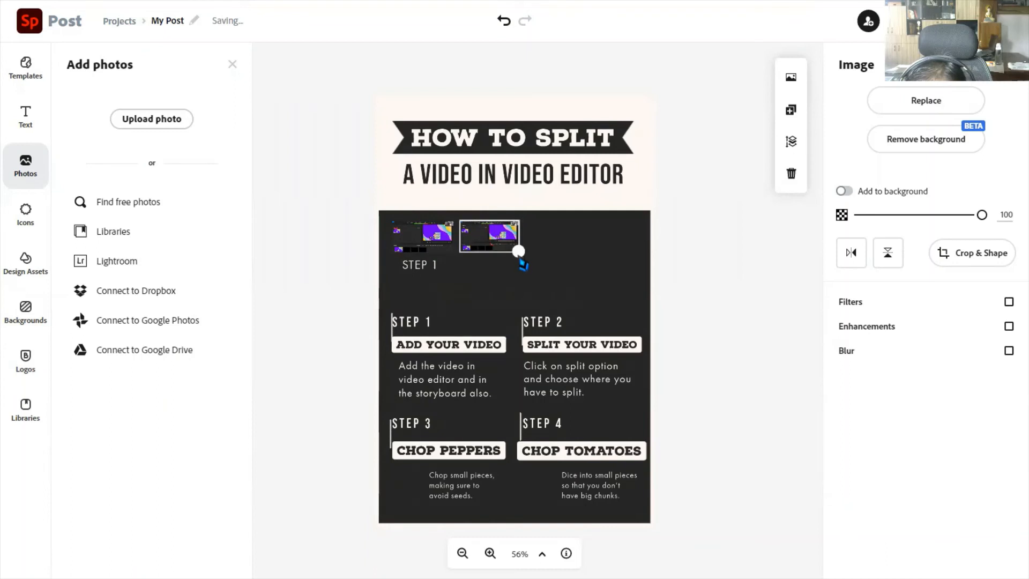
left_click_drag(518, 256, 495, 251)
left_click(695, 297)
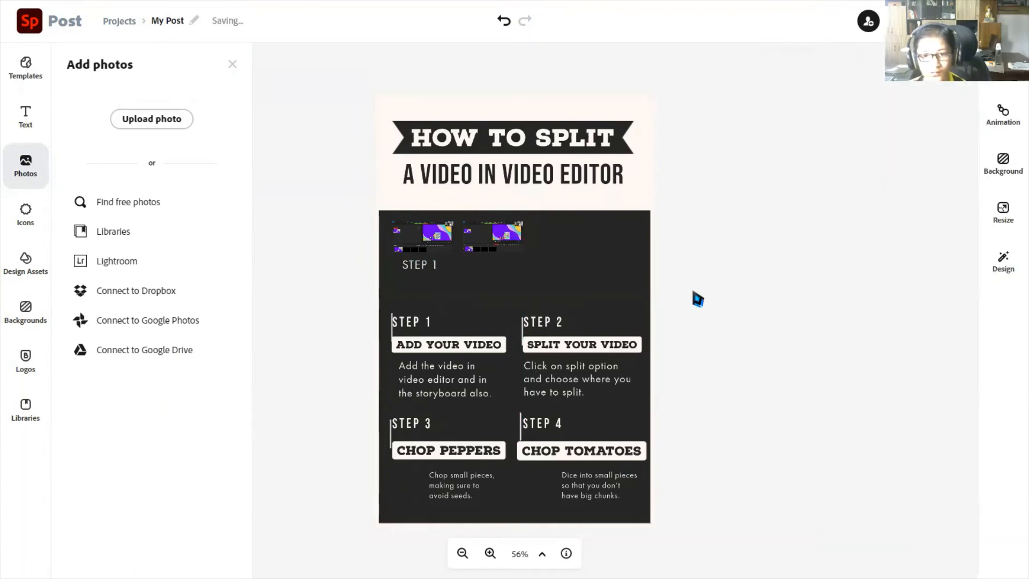
Step: Add a new text element reading "STEP 2" to the post
left_click(27, 114)
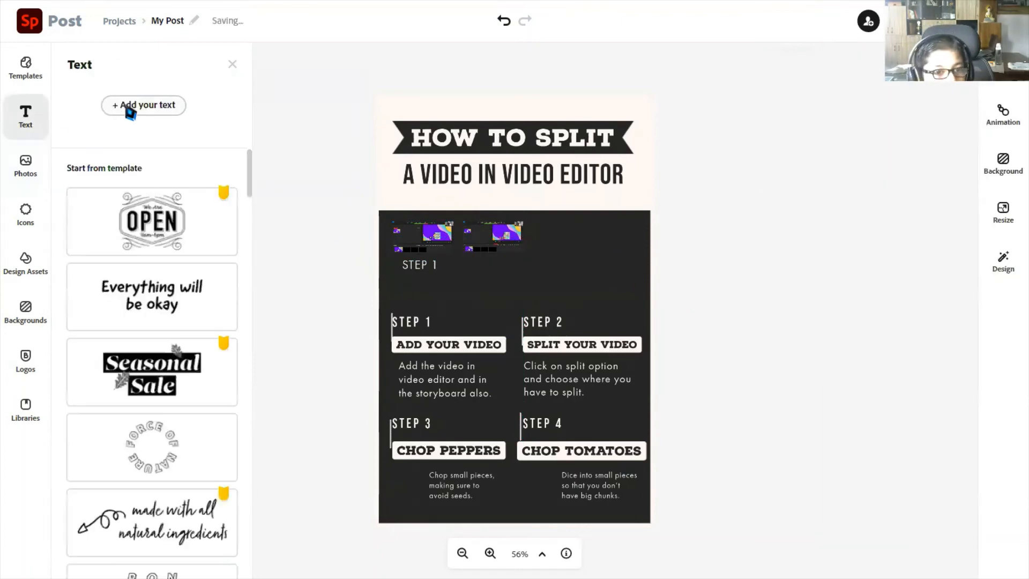
left_click(132, 106)
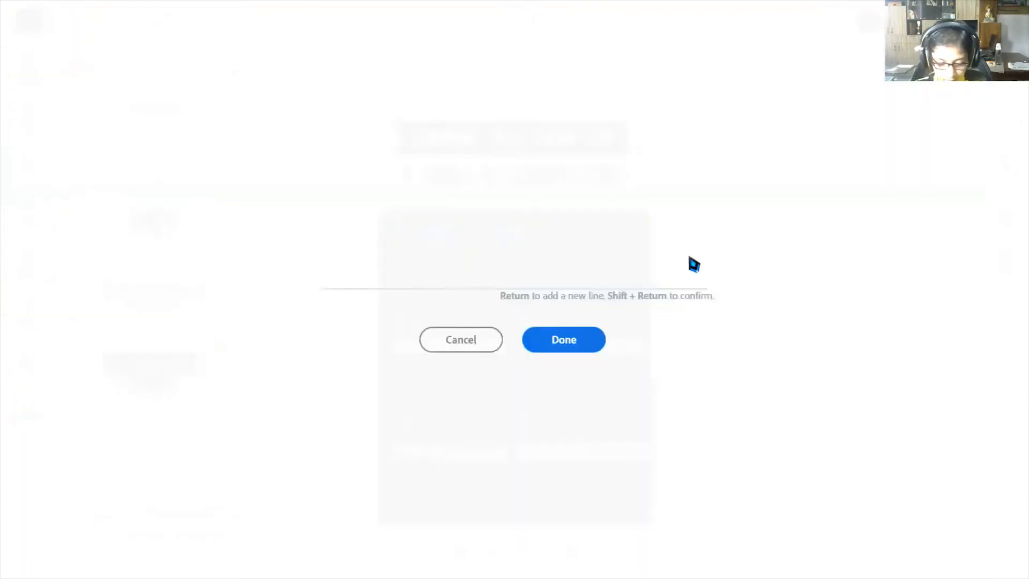
type("STEP ")
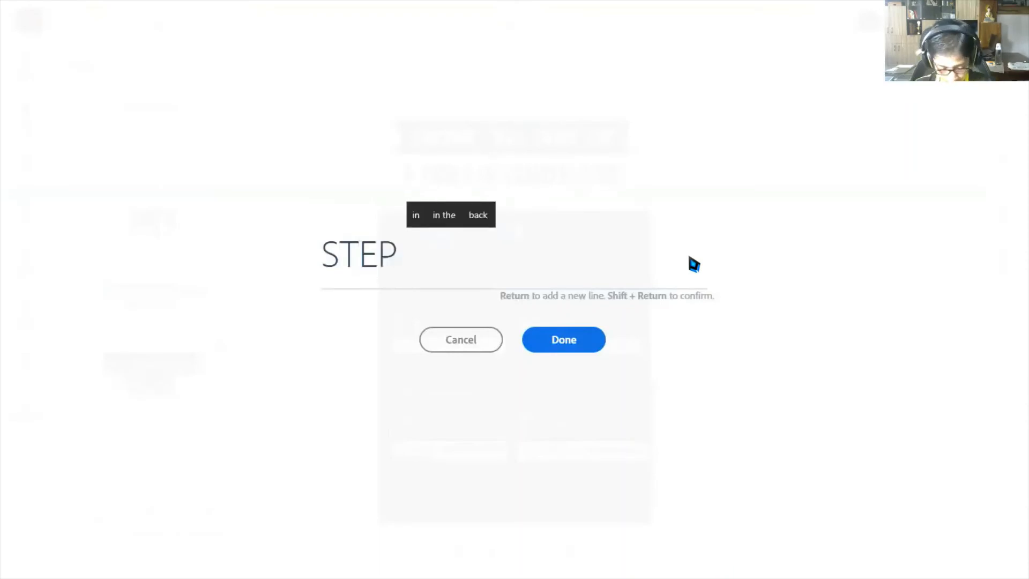
type("2")
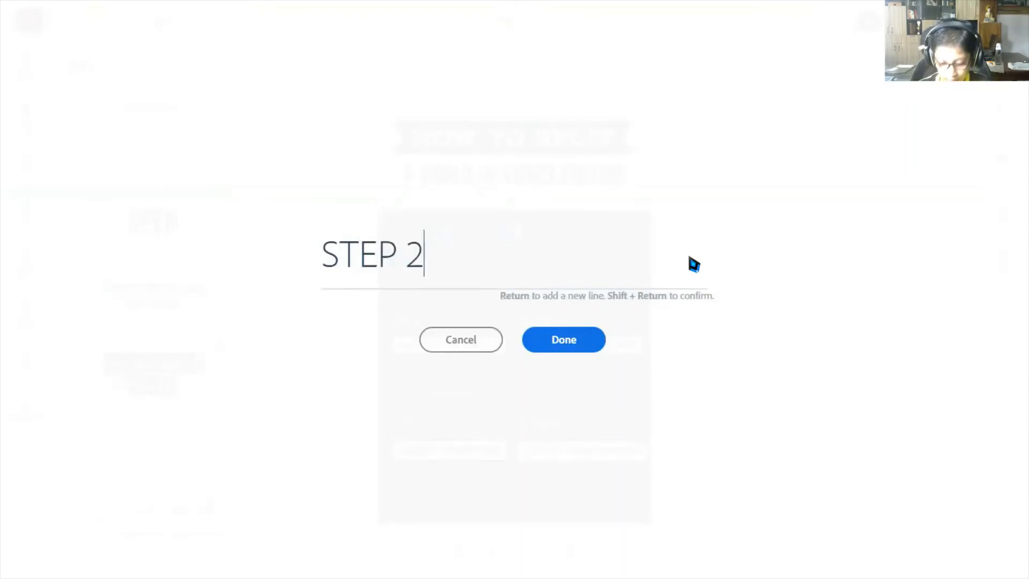
key("shift+Return")
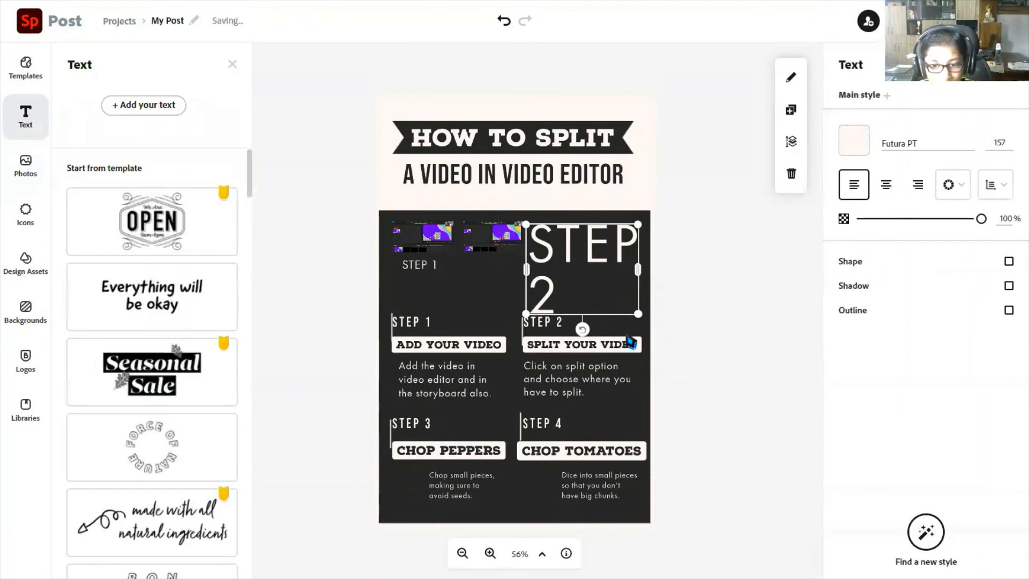
Step: Reduce the new "STEP 2" label to a font size of about 35.5 and center it beneath the second screenshot
left_click_drag(638, 313, 497, 274)
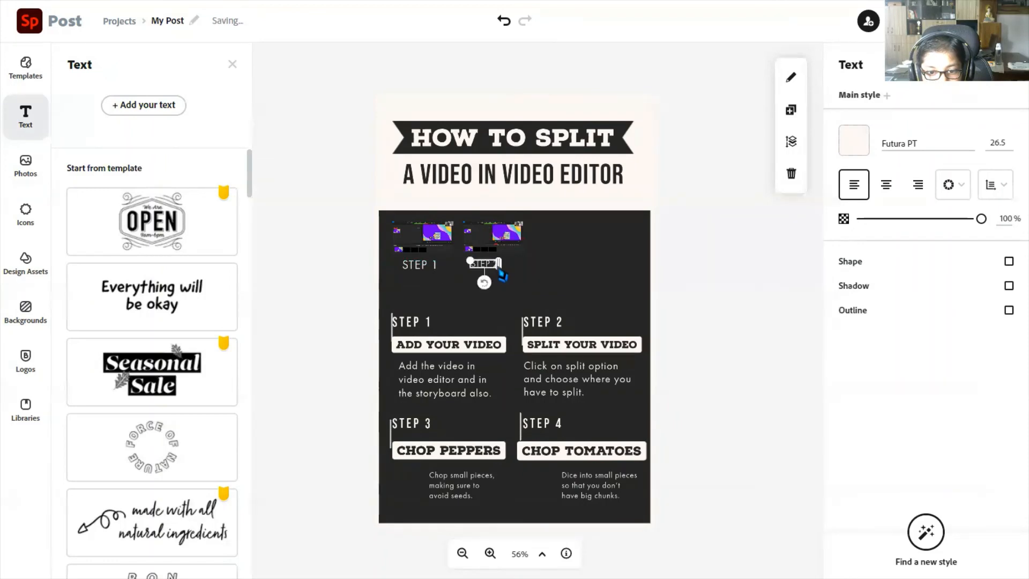
double_click(479, 264)
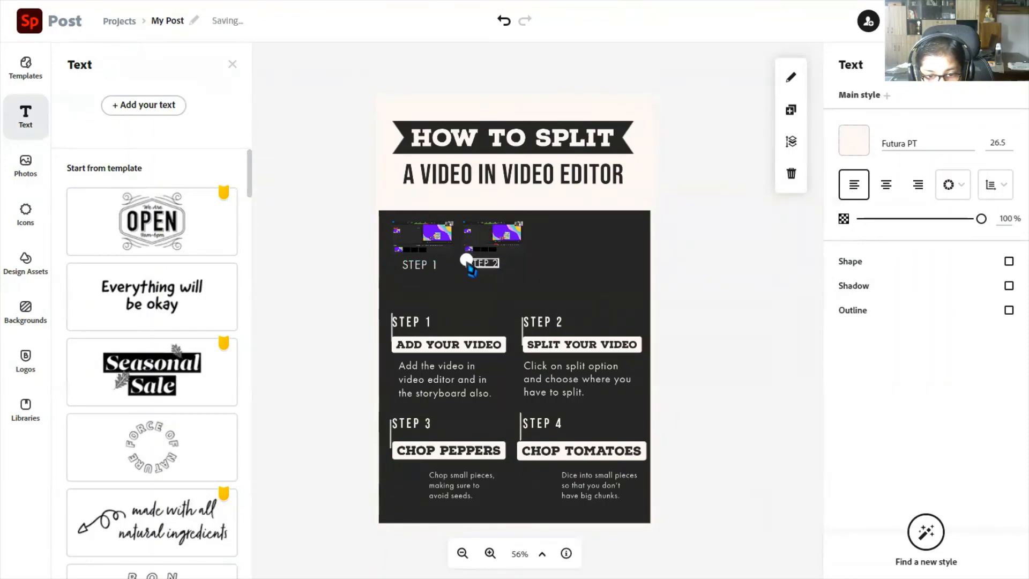
left_click_drag(471, 270, 489, 275)
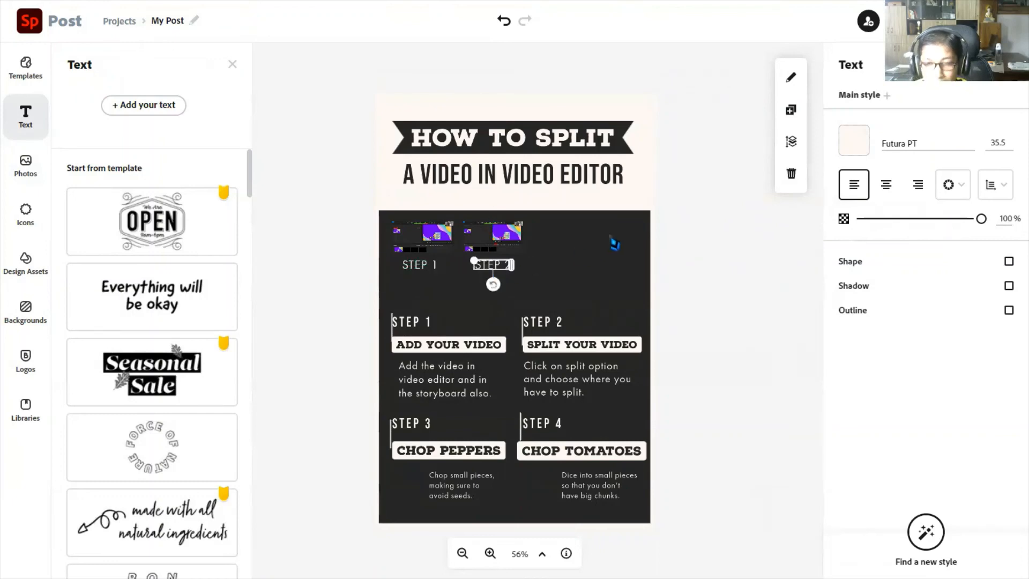
left_click(700, 283)
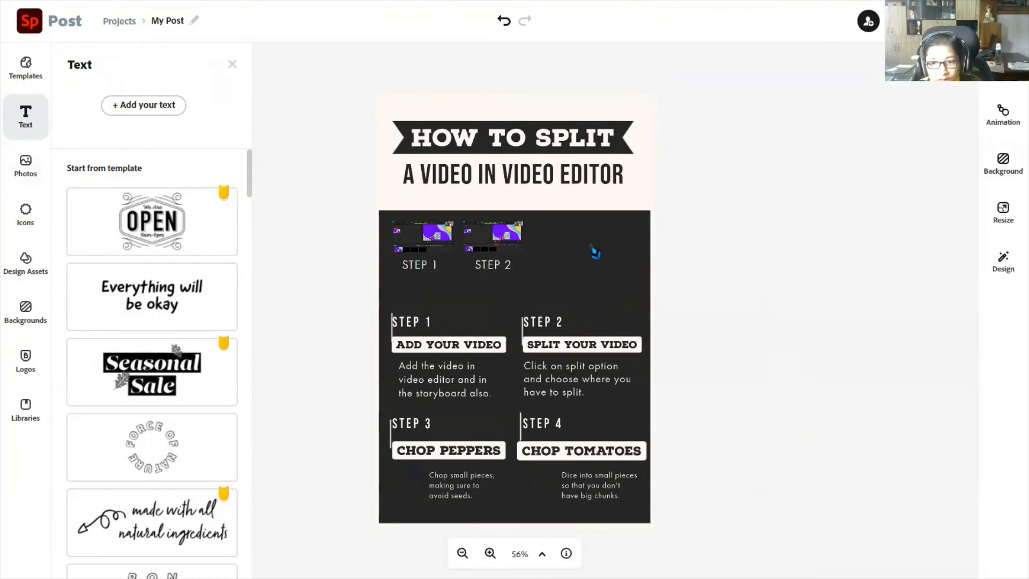